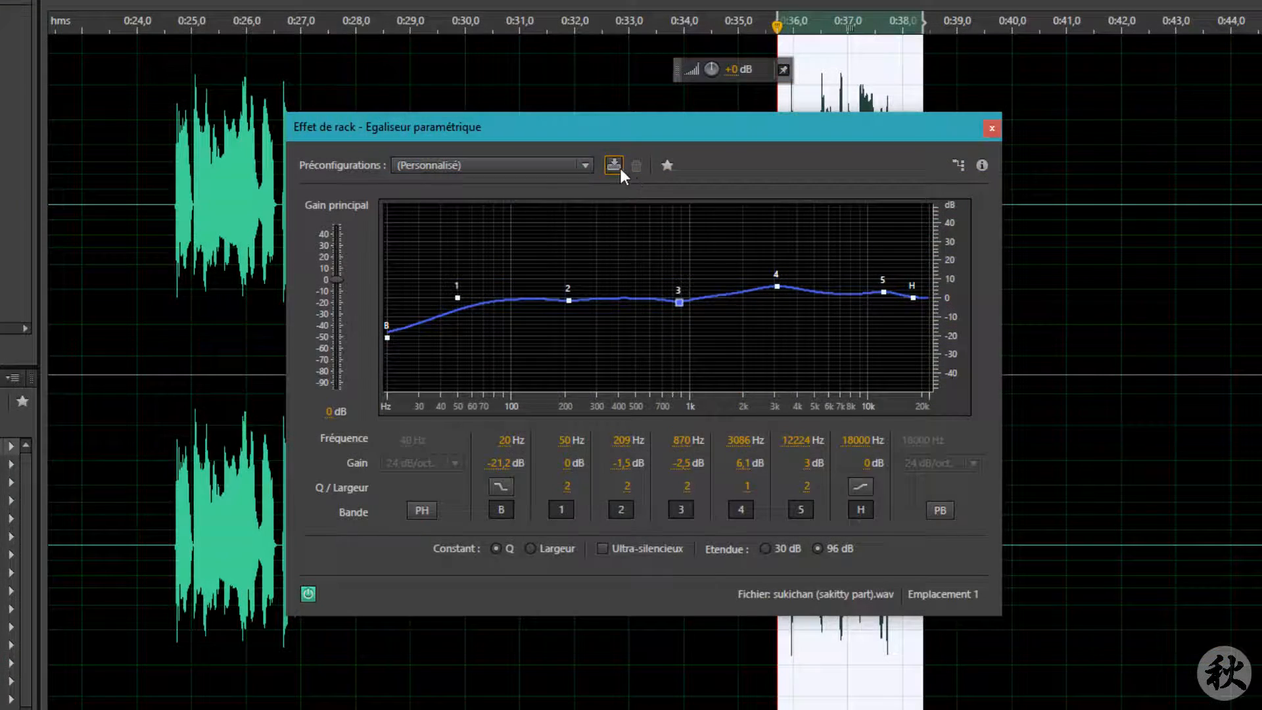
# Step: Save the current equalizer settings as a preset named "EQ machin"
pyautogui.click(620, 168)
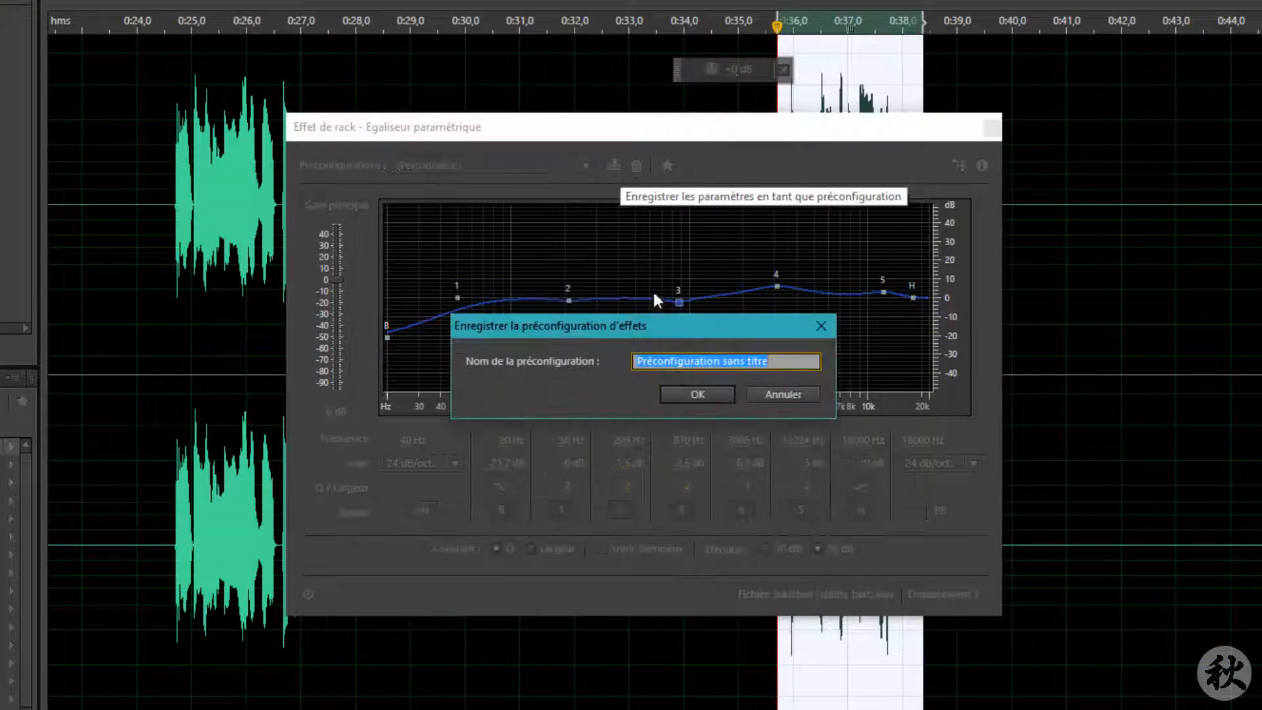
pyautogui.write('EQ machin')
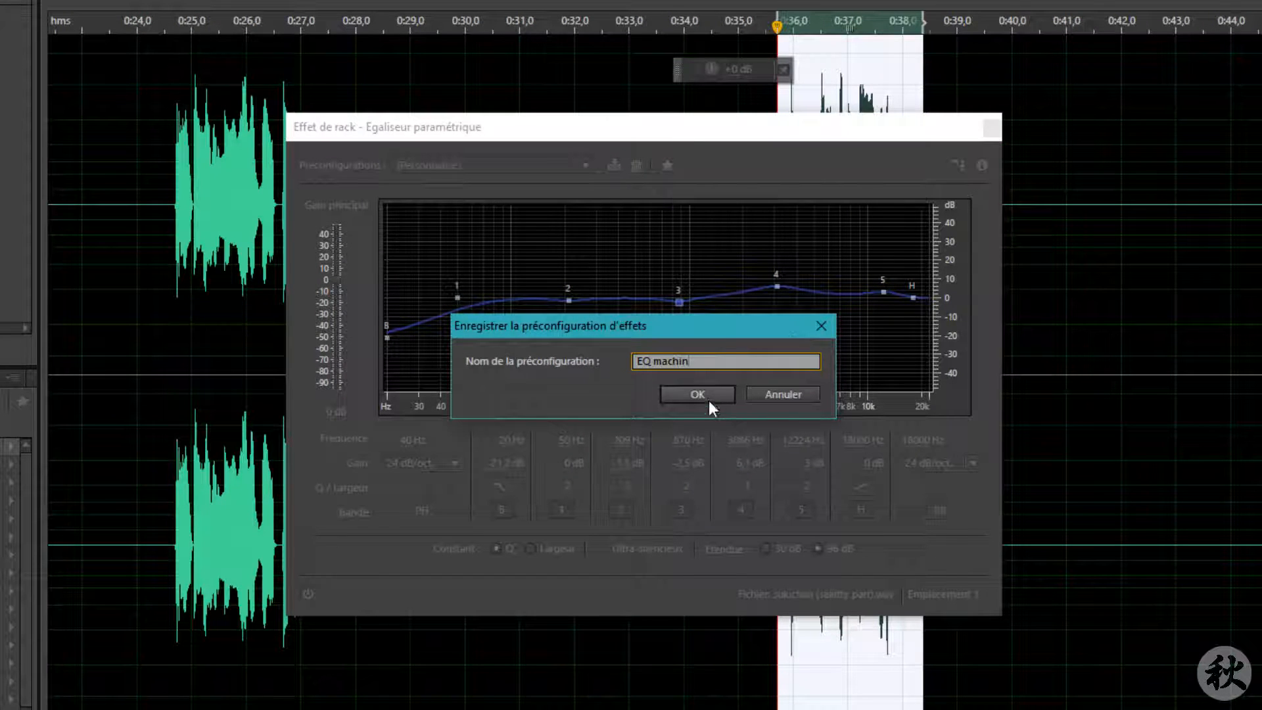
pyautogui.click(703, 394)
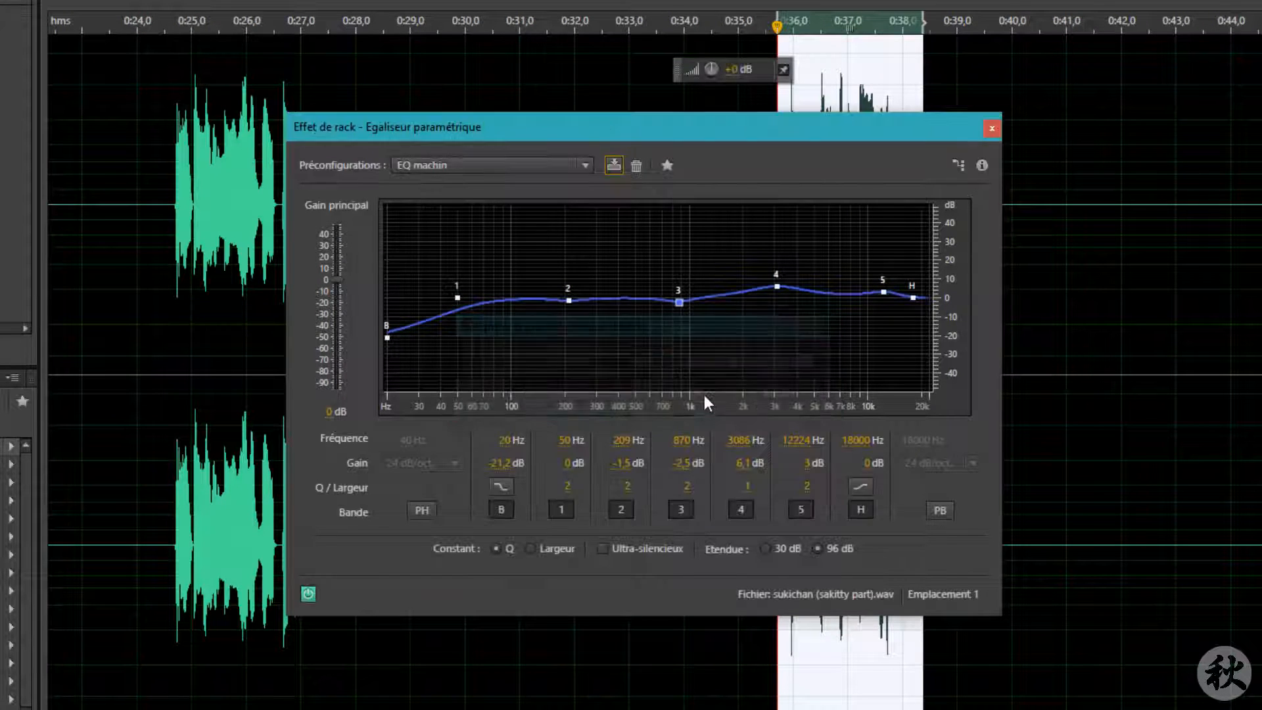
pyautogui.click(583, 166)
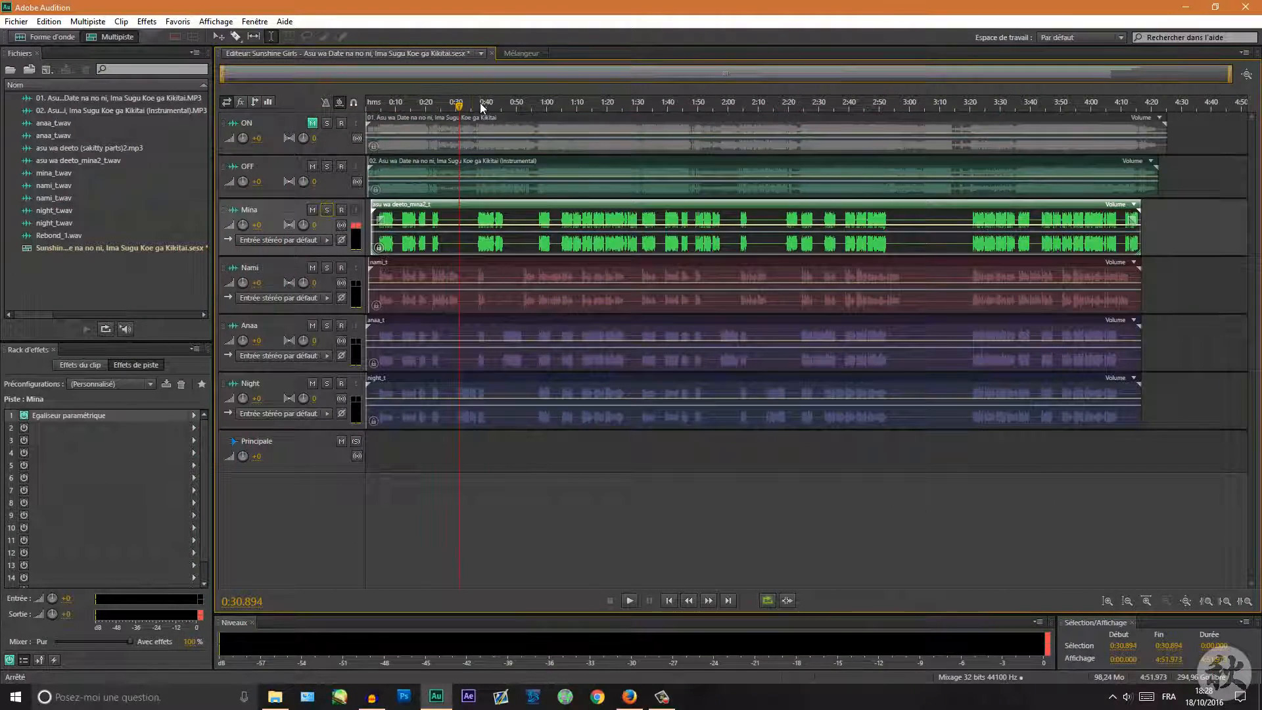
# Step: Select about 0:37–0:45 on Mina's clip and insert a Parametric Equalizer into Mina's first track effect slot
pyautogui.scroll(6, 480, 103)
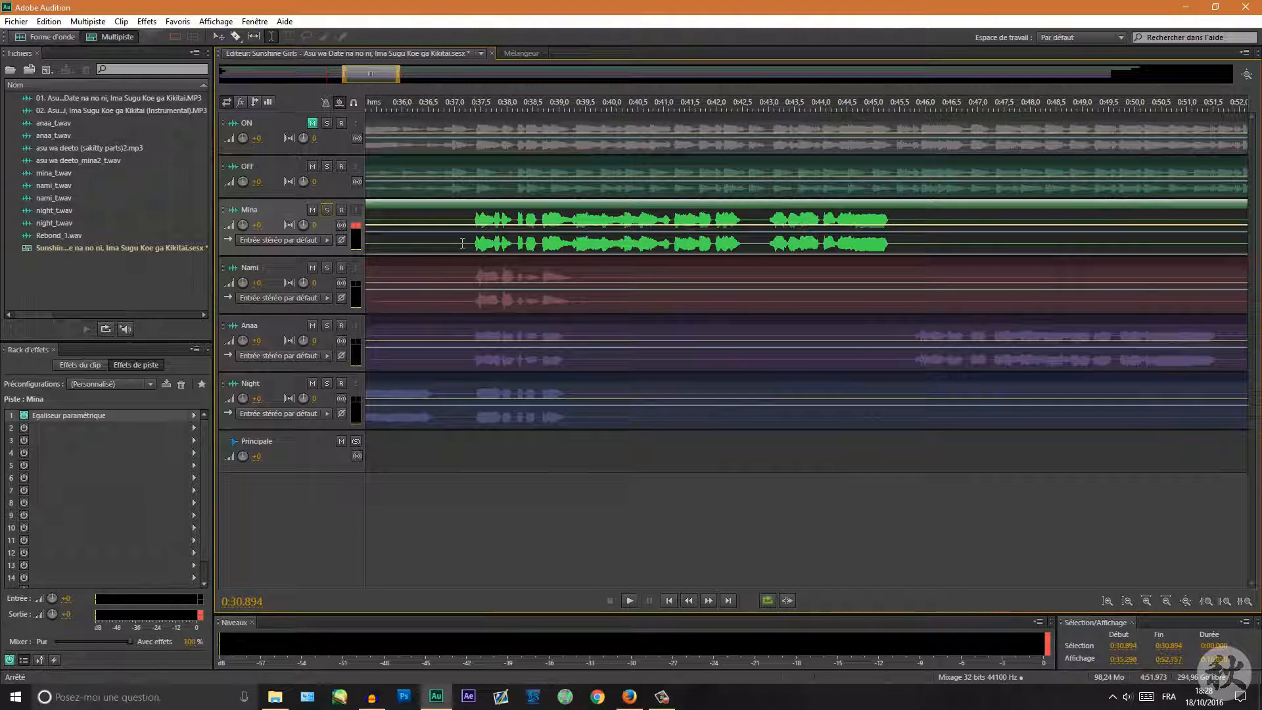
pyautogui.moveTo(470, 243); pyautogui.dragTo(895, 243)
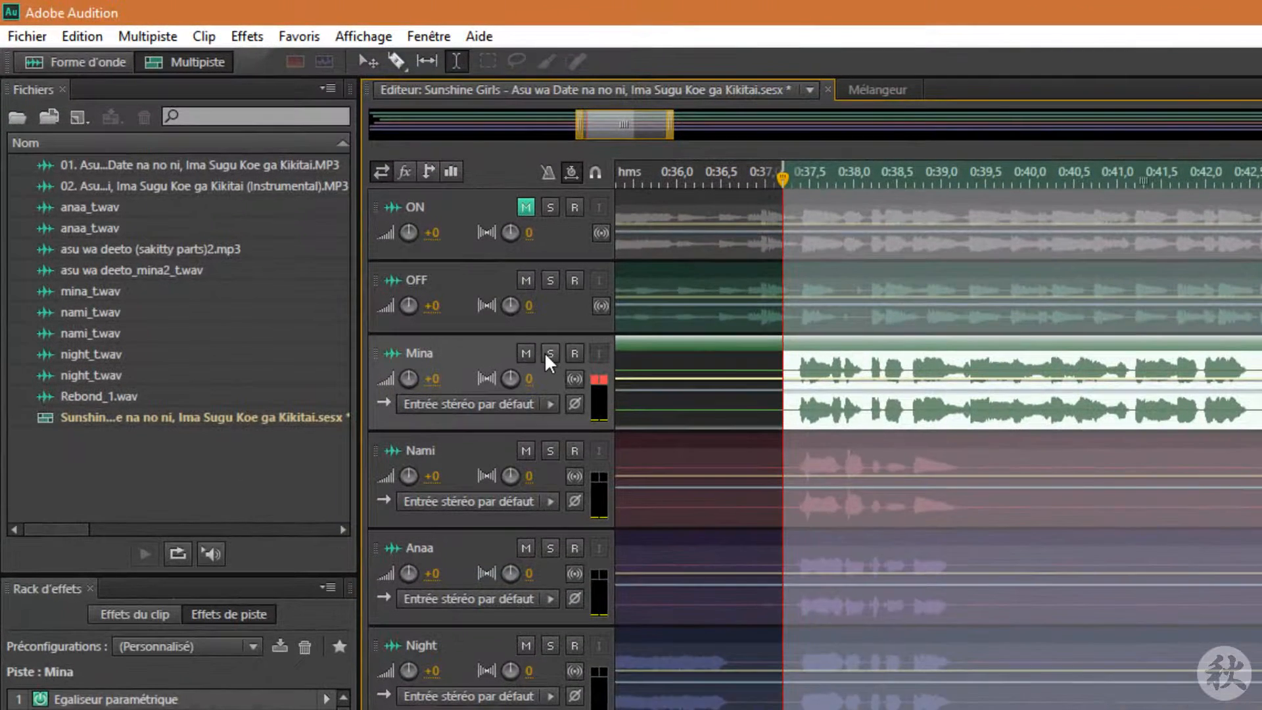
pyautogui.click(497, 320)
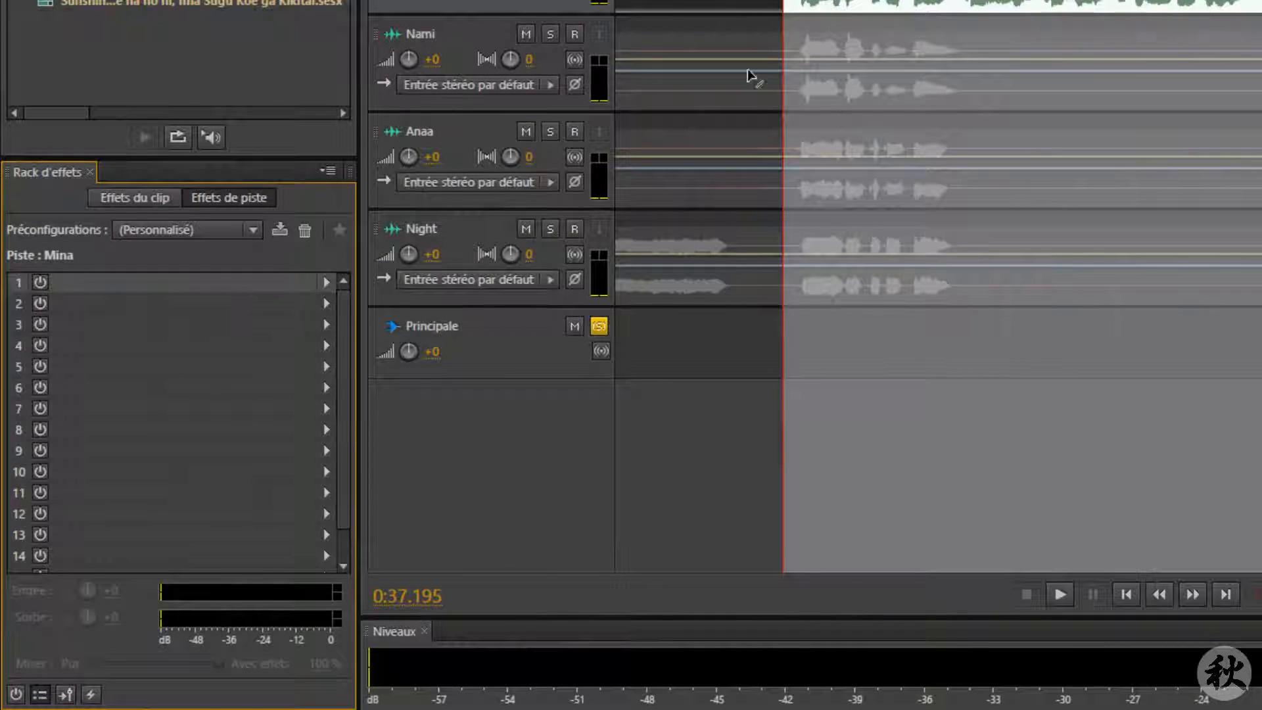
pyautogui.click(325, 282)
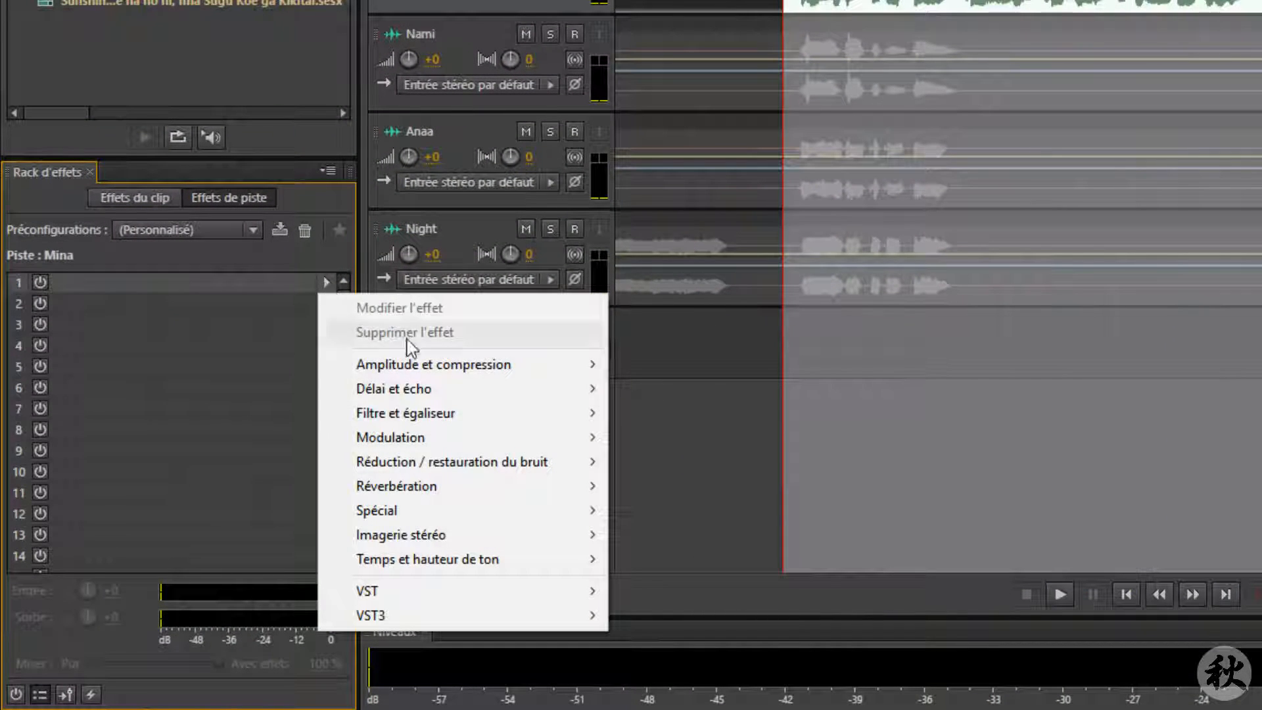
pyautogui.moveTo(424, 424)
pyautogui.click(297, 412)
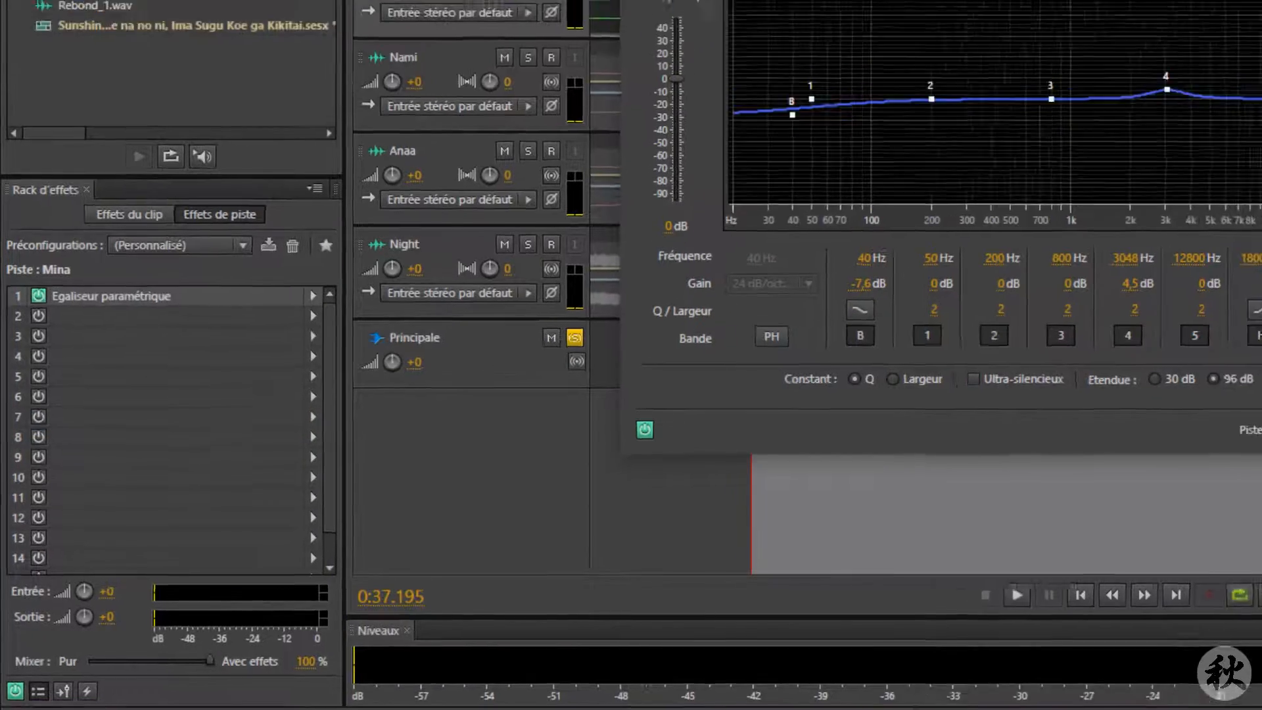
# Step: Load the (Par défaut) preset in the equalizer and start playback of the selection
pyautogui.click(657, 93)
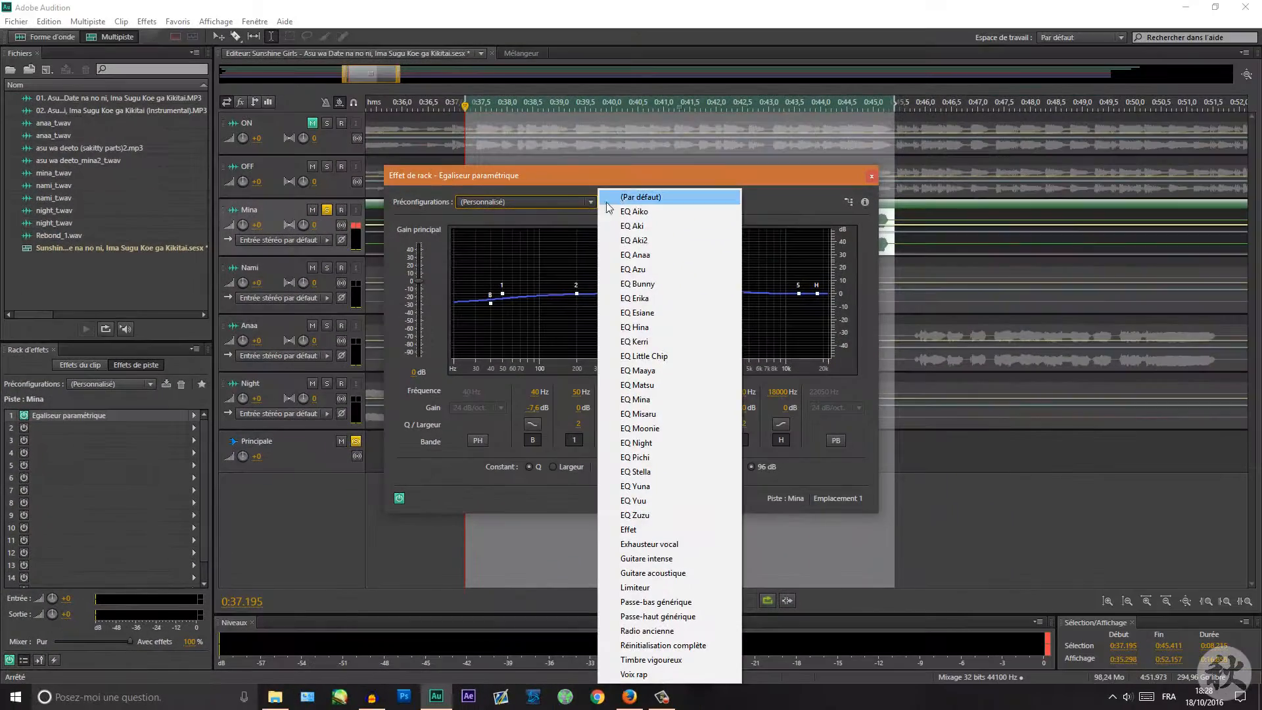
pyautogui.click(622, 196)
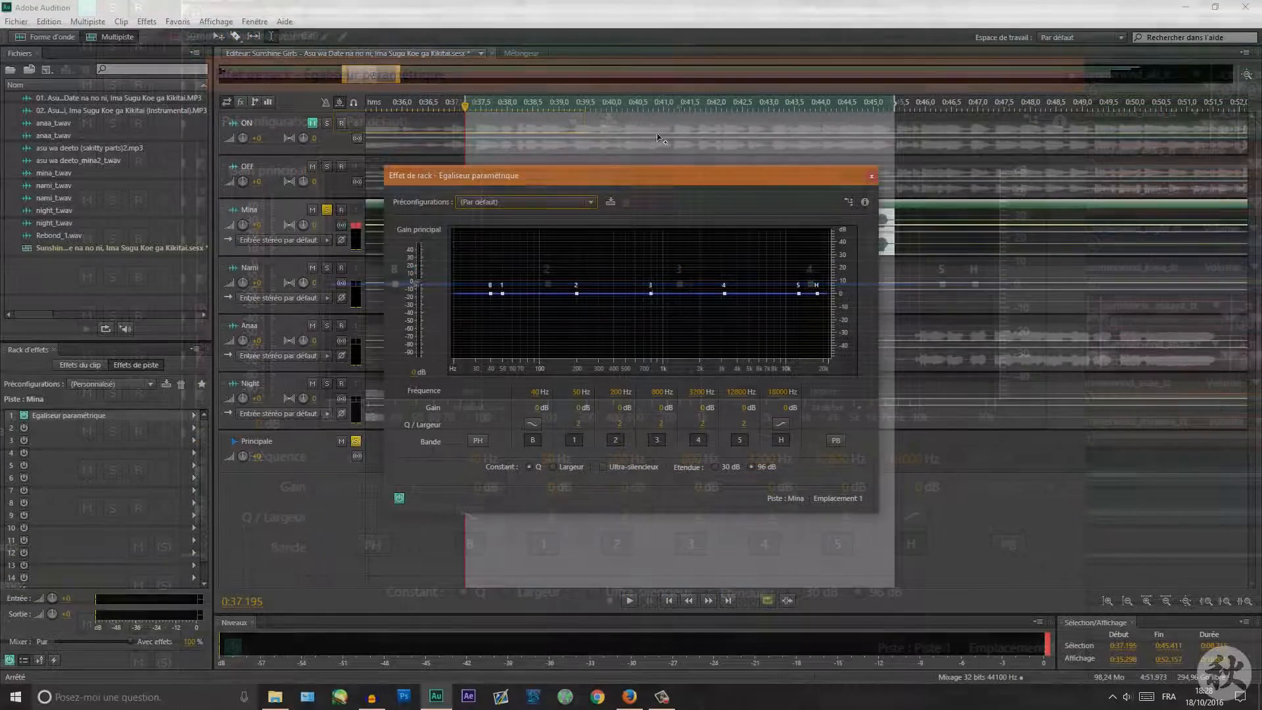
pyautogui.moveTo(639, 171); pyautogui.dragTo(480, 274)
pyautogui.press('space')
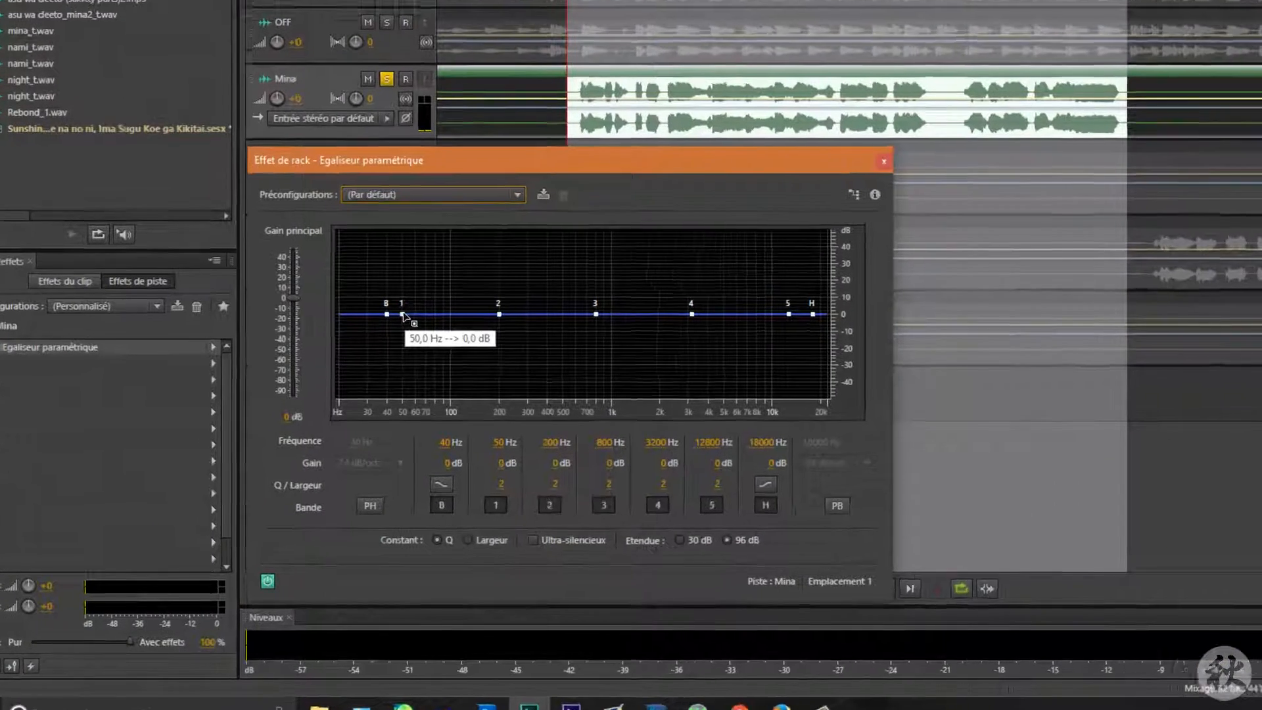
# Step: Boost band 1 to about 29 dB near 58 Hz while listening, then pull it back to about 1 dB
pyautogui.moveTo(339, 390); pyautogui.dragTo(346, 352)
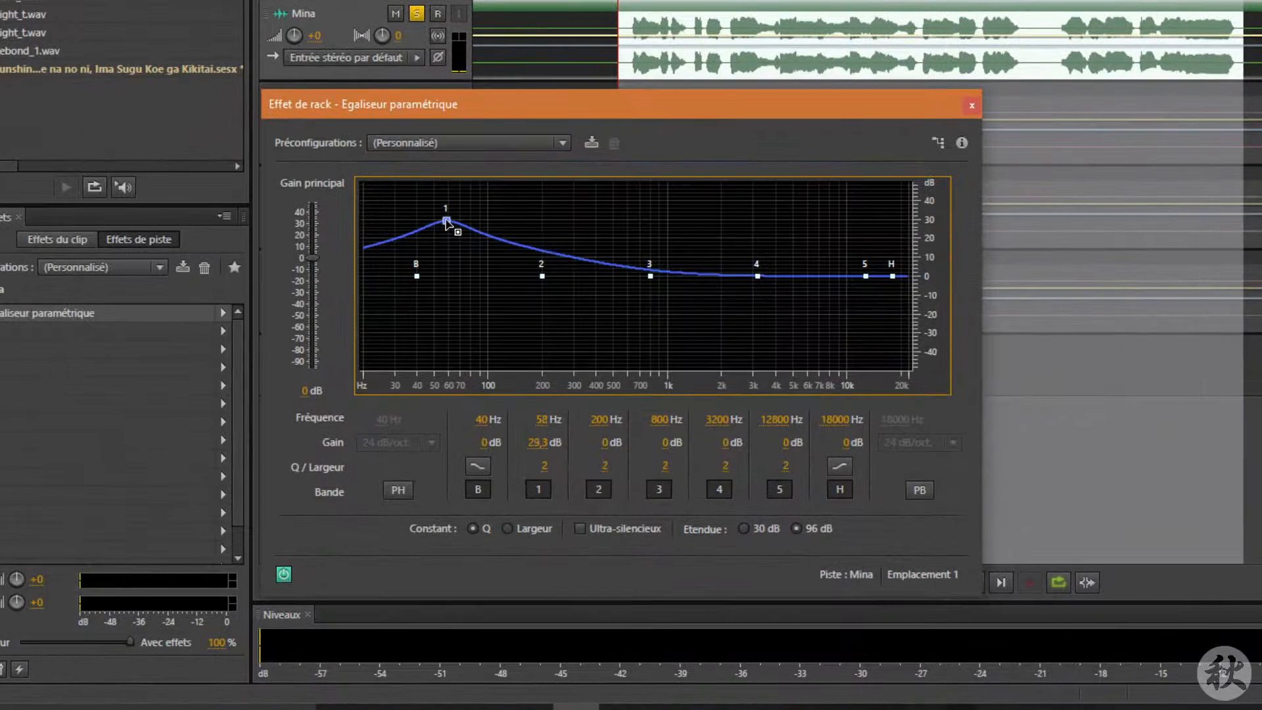
pyautogui.press('space')
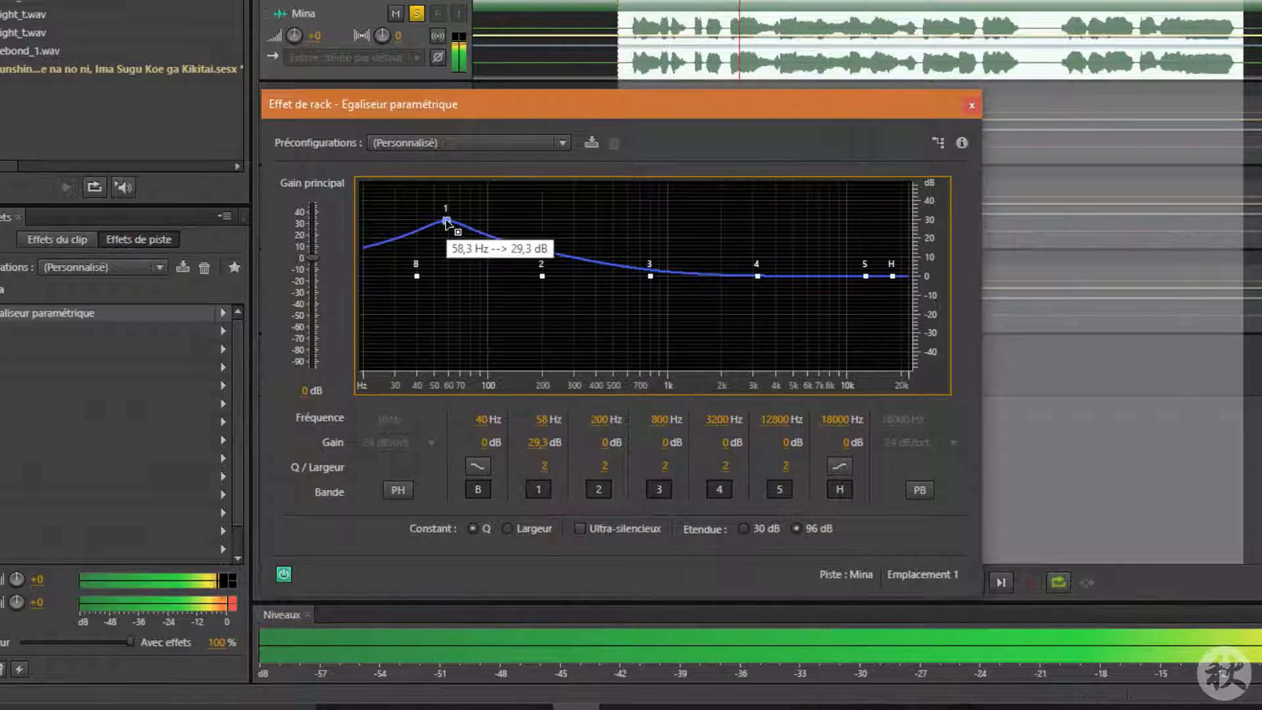
pyautogui.moveTo(446, 219); pyautogui.dragTo(459, 276)
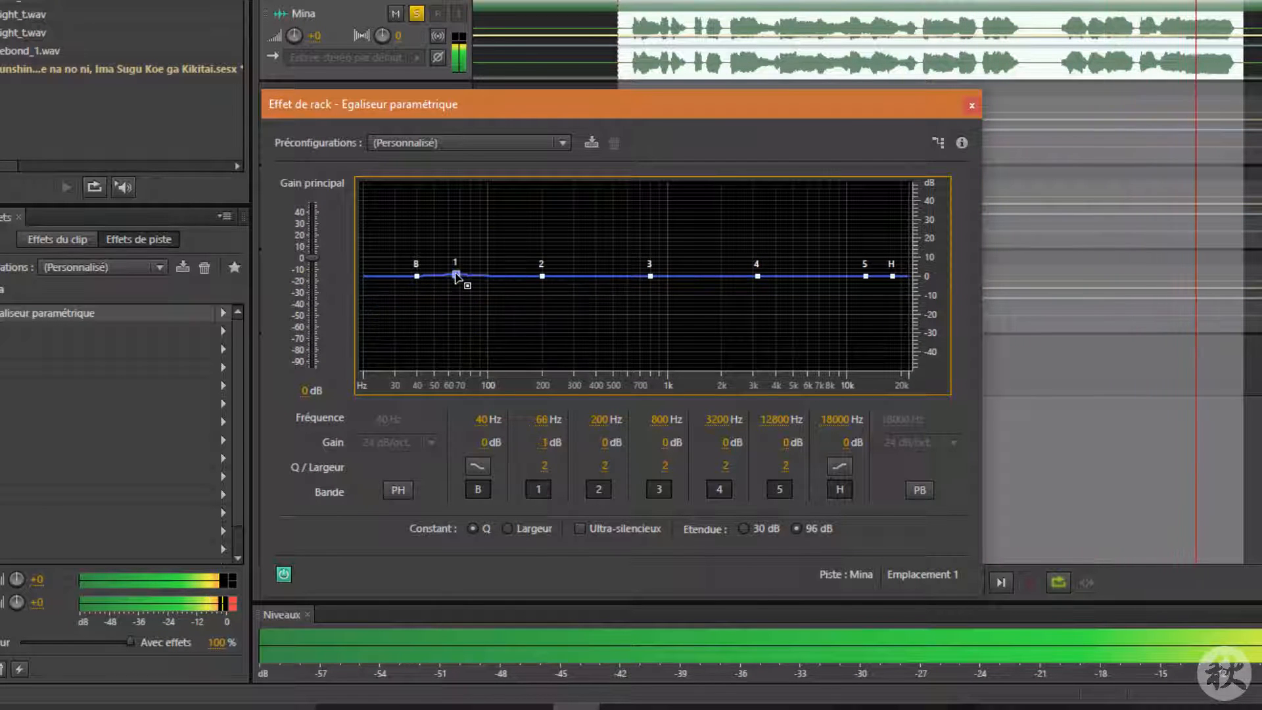
# Step: Nudge bands 2, 3, 4 and 5 slightly along the curve while listening, then stop playback
pyautogui.moveTo(543, 276)
pyautogui.mouseDown()
pyautogui.moveTo(553, 219)
pyautogui.moveTo(545, 342)
pyautogui.moveTo(545, 274)
pyautogui.mouseUp()
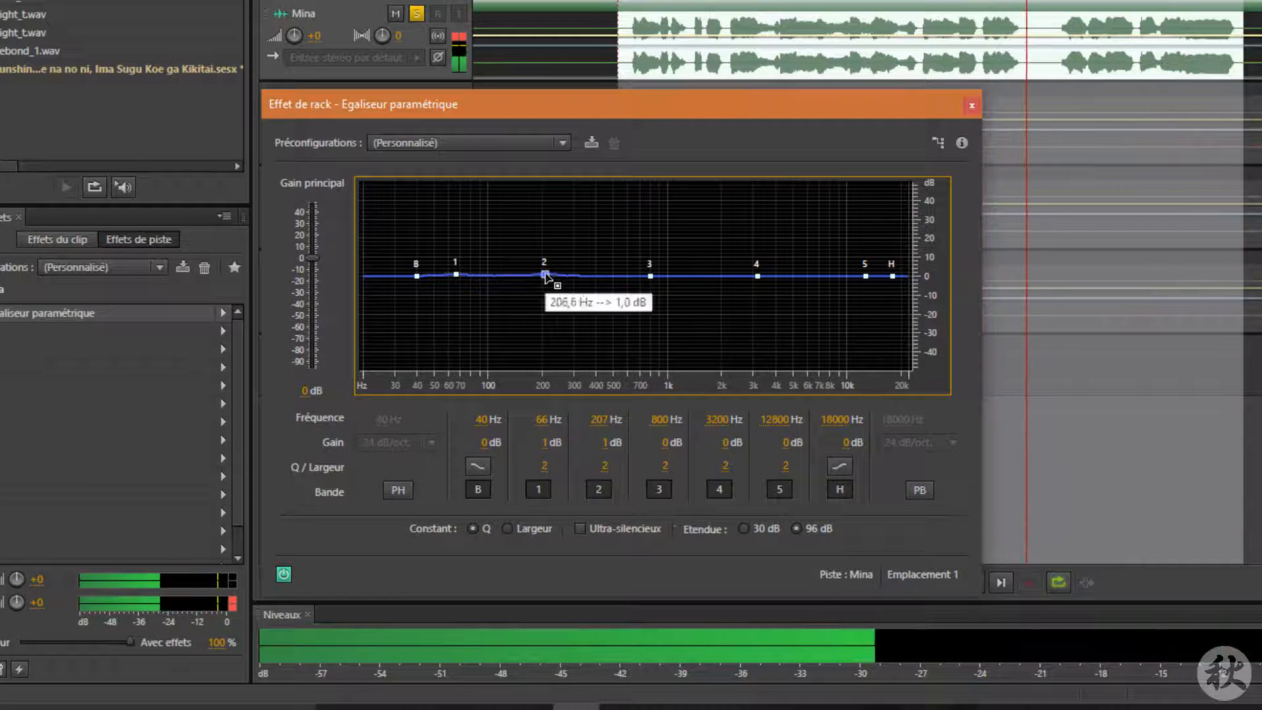
pyautogui.moveTo(648, 279)
pyautogui.mouseDown()
pyautogui.moveTo(646, 213)
pyautogui.moveTo(647, 332)
pyautogui.moveTo(643, 277)
pyautogui.mouseUp()
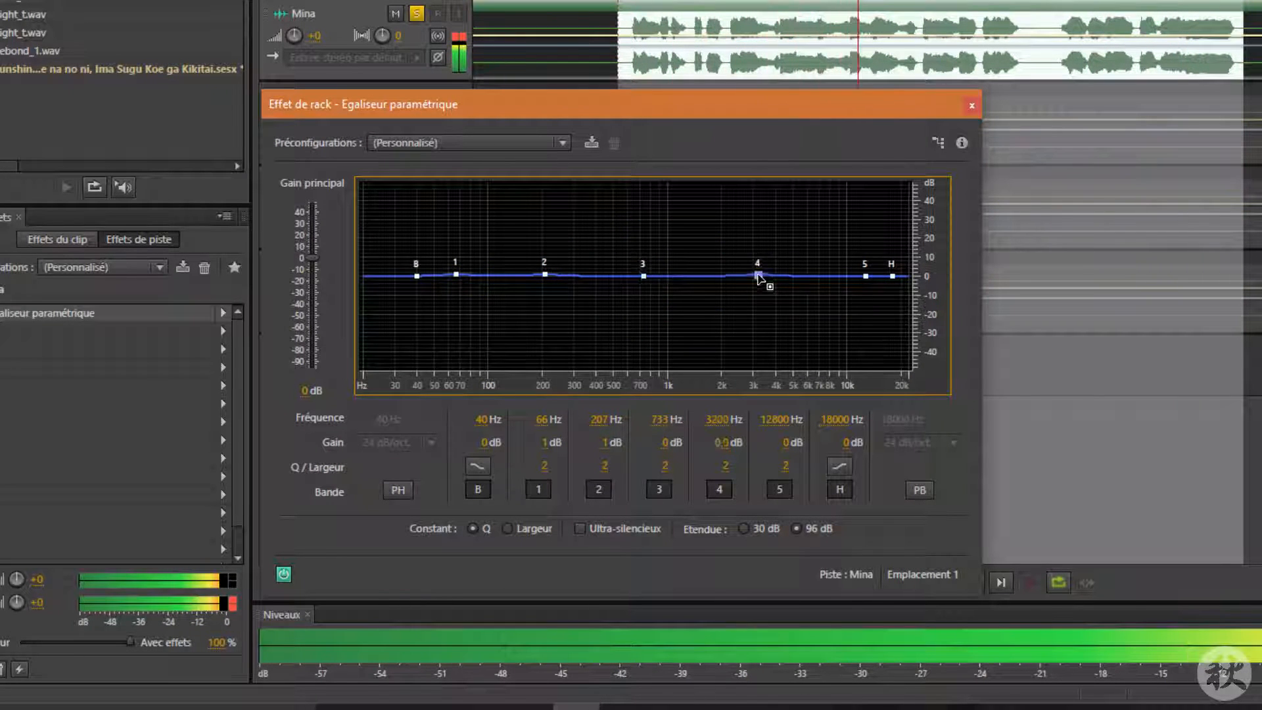
pyautogui.moveTo(758, 276)
pyautogui.mouseDown()
pyautogui.moveTo(759, 221)
pyautogui.moveTo(763, 338)
pyautogui.moveTo(761, 276)
pyautogui.mouseUp()
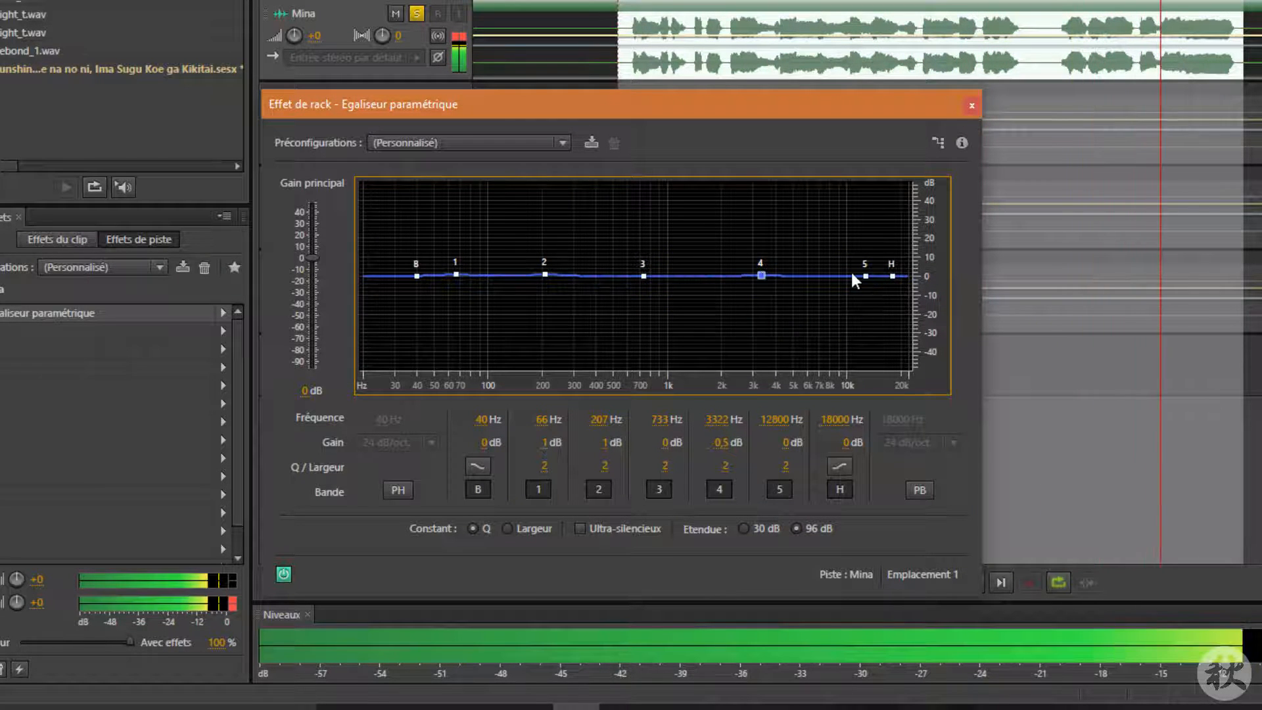
pyautogui.moveTo(865, 276)
pyautogui.mouseDown()
pyautogui.moveTo(864, 236)
pyautogui.moveTo(865, 328)
pyautogui.moveTo(858, 250)
pyautogui.moveTo(859, 276)
pyautogui.mouseUp()
pyautogui.press('space')
# Step: Reset the equalizer to the (Par défaut) preset
pyautogui.click(555, 143)
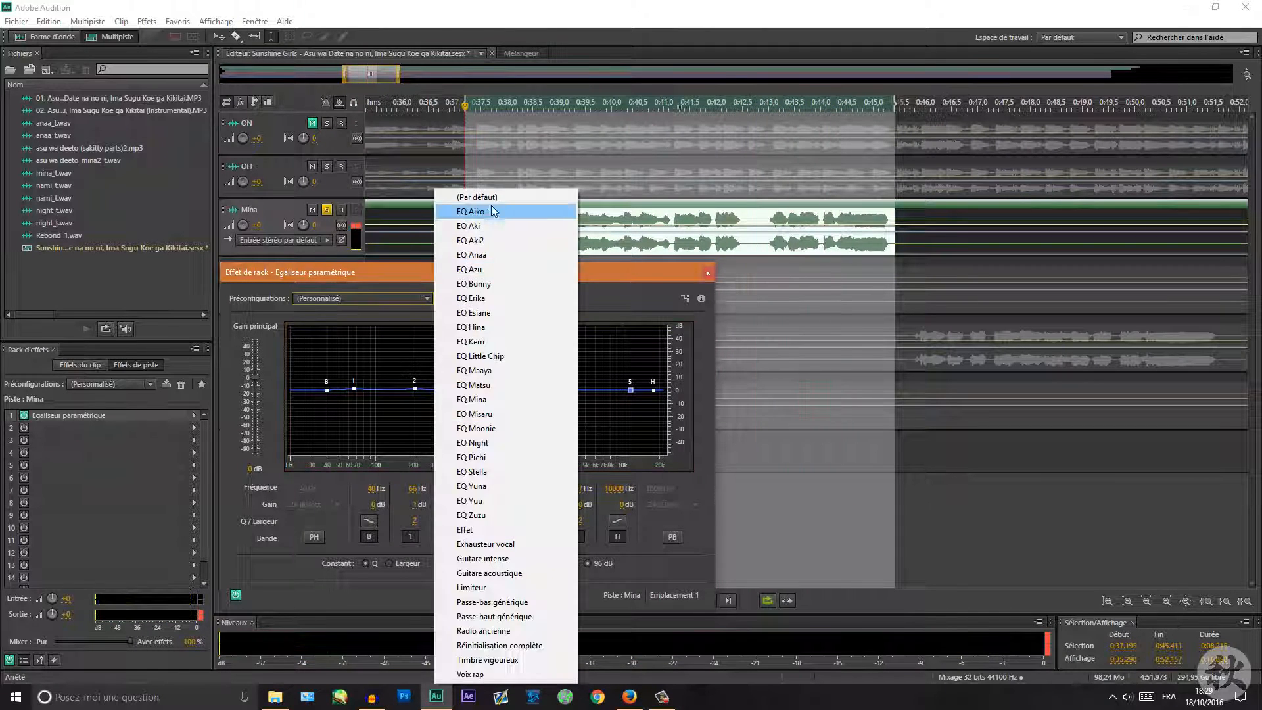
pyautogui.click(484, 197)
# Step: While playing, boost band 2 about 3 dB, band 4 about 1.5 dB, band 5 about 4.5 dB, cut band 3 about -1.5 dB
pyautogui.press('space')
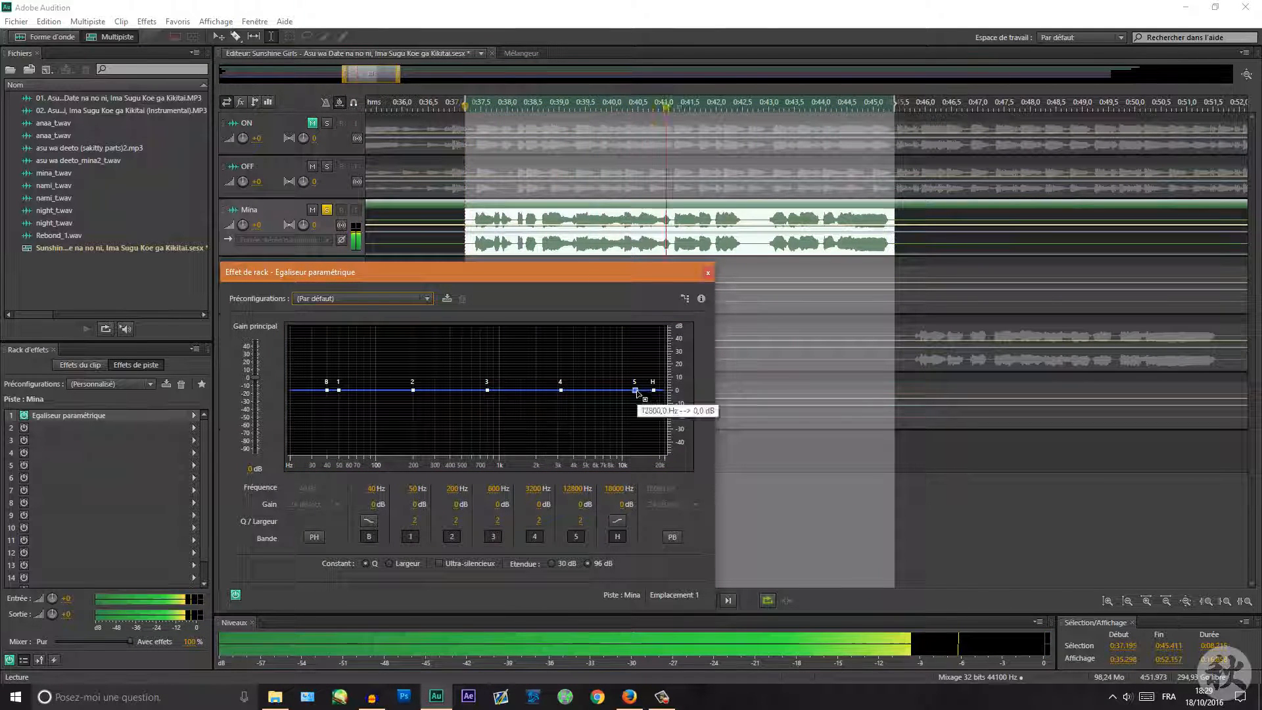
pyautogui.moveTo(635, 390); pyautogui.dragTo(628, 384)
pyautogui.moveTo(413, 390); pyautogui.dragTo(412, 386)
pyautogui.moveTo(560, 390); pyautogui.dragTo(491, 393)
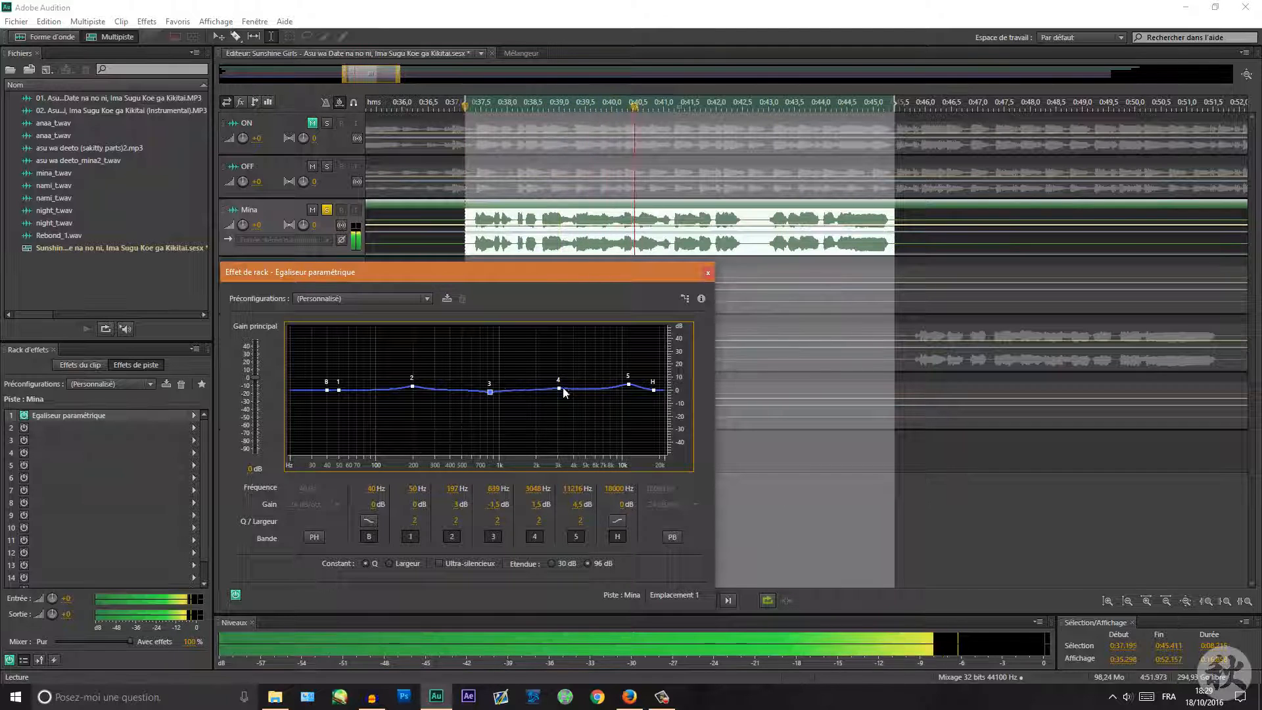
pyautogui.moveTo(327, 390); pyautogui.dragTo(329, 396)
# Step: Stop playback, close the equalizer and unsolo Mina's track
pyautogui.press('space')
pyautogui.click(708, 272)
pyautogui.click(327, 209)
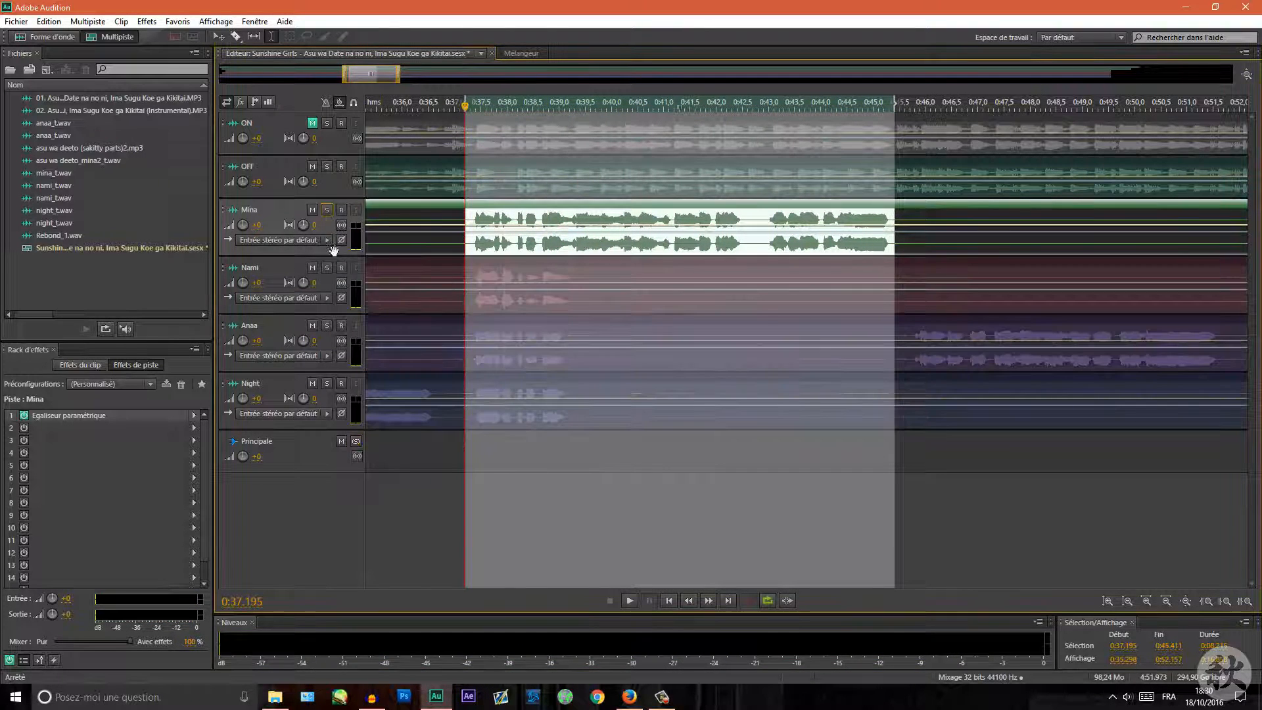
# Step: Select about 0:22–0:30 on Nami's clip, solo Nami, and insert a Parametric Equalizer into its first effect slot
pyautogui.moveTo(378, 80); pyautogui.dragTo(324, 89)
pyautogui.click(566, 296)
pyautogui.moveTo(571, 296); pyautogui.dragTo(475, 295)
pyautogui.click(327, 267)
pyautogui.click(194, 415)
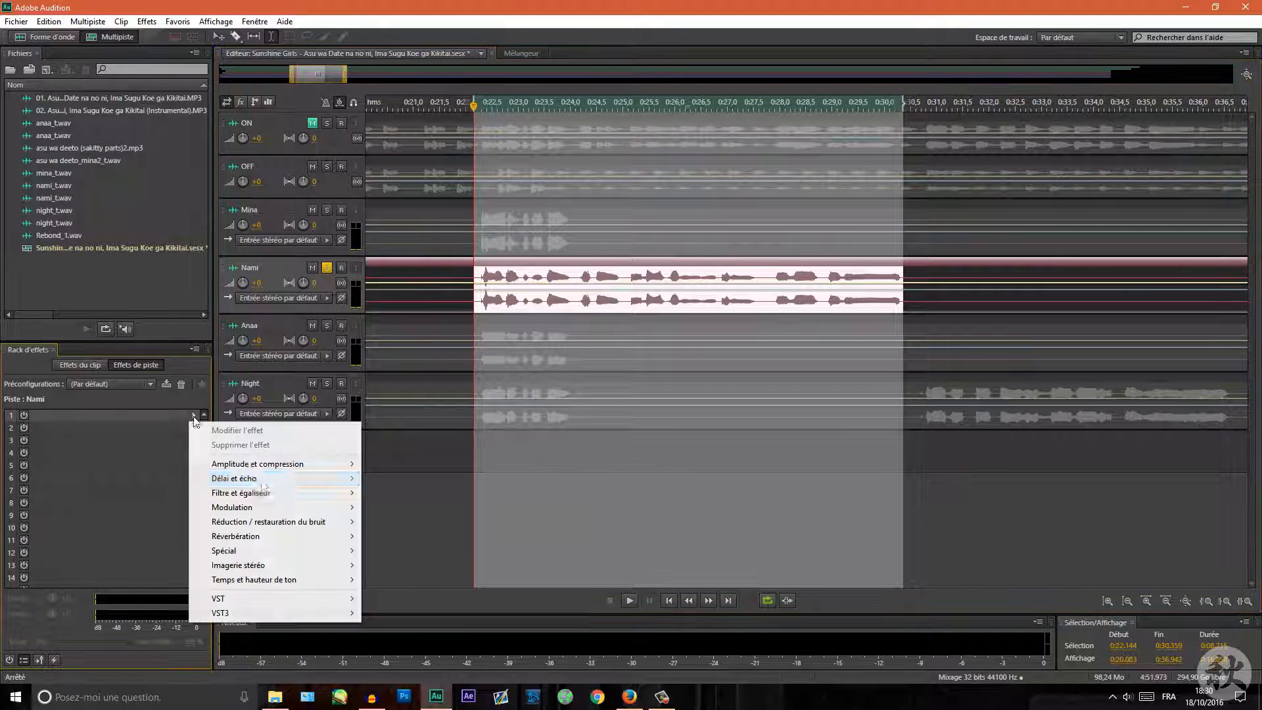
pyautogui.moveTo(257, 494)
pyautogui.click(80, 492)
# Step: Start playback and boost Nami's bands 3 and 4 to about 2.5 and 3 dB, cutting band 5 to about -1.5 dB
pyautogui.press('space')
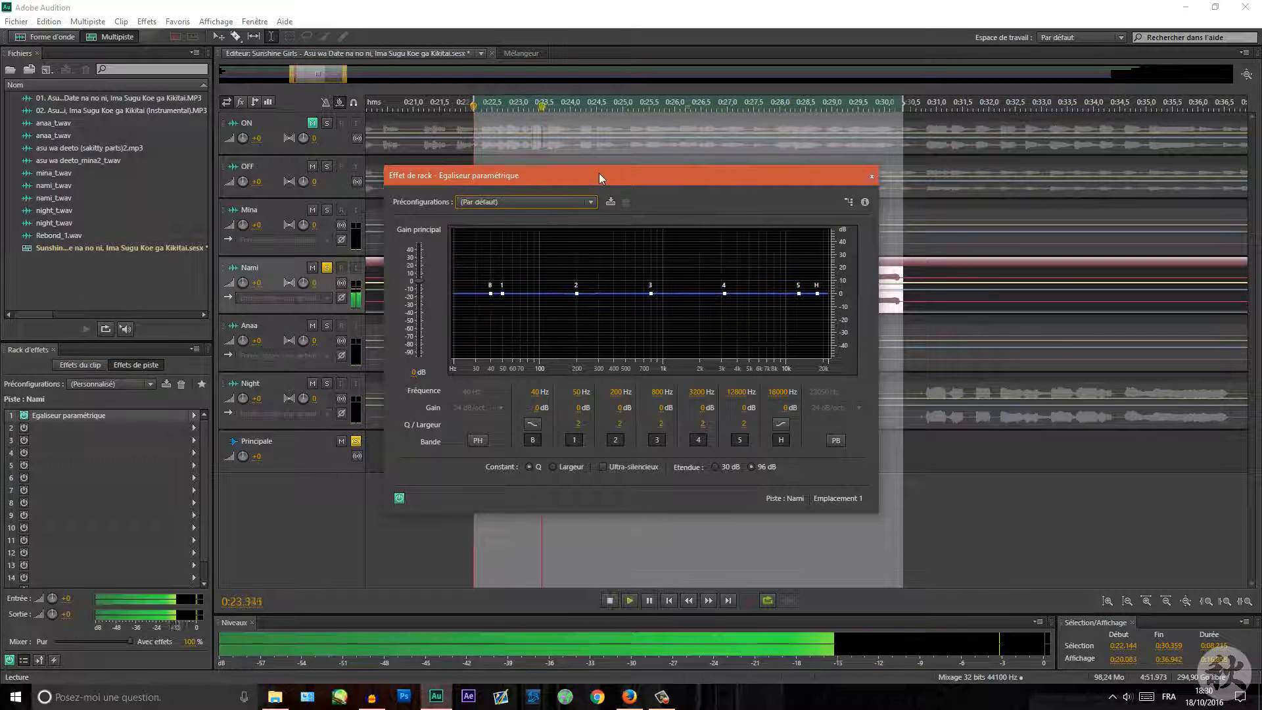
pyautogui.moveTo(598, 173); pyautogui.dragTo(433, 242)
pyautogui.moveTo(410, 360); pyautogui.dragTo(487, 361)
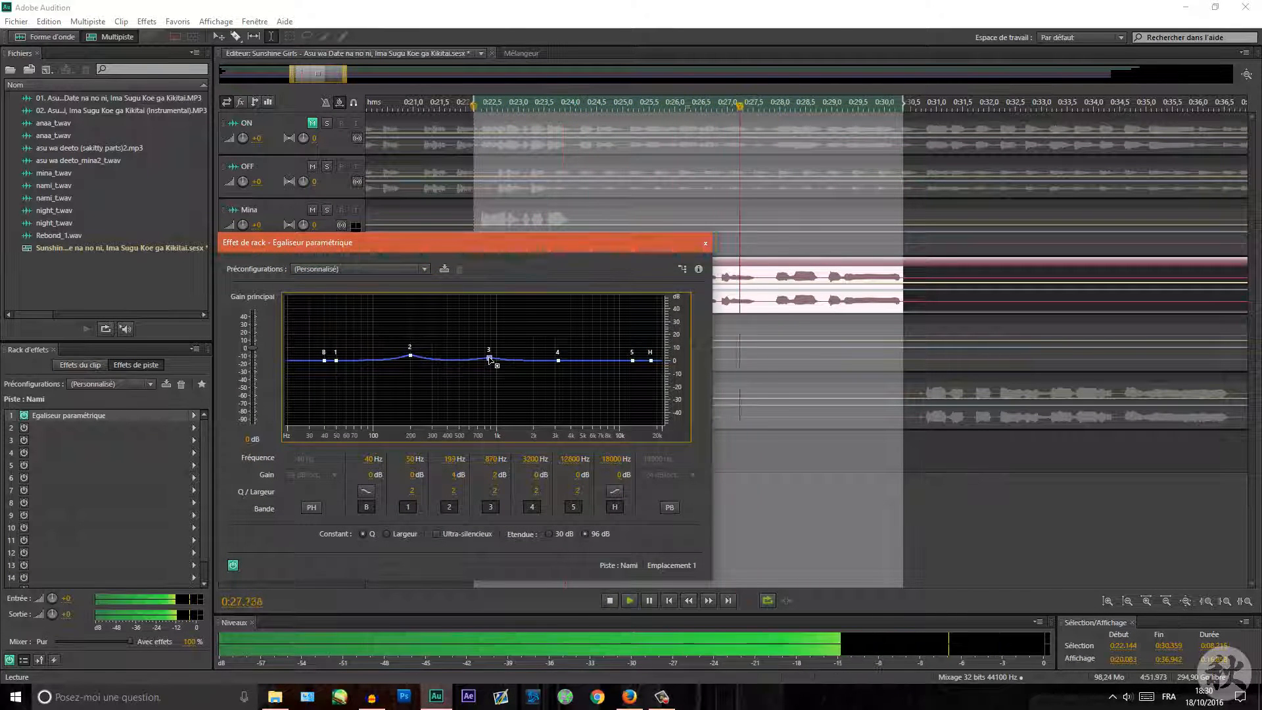
pyautogui.moveTo(633, 360); pyautogui.dragTo(649, 364)
pyautogui.moveTo(557, 360); pyautogui.dragTo(490, 359)
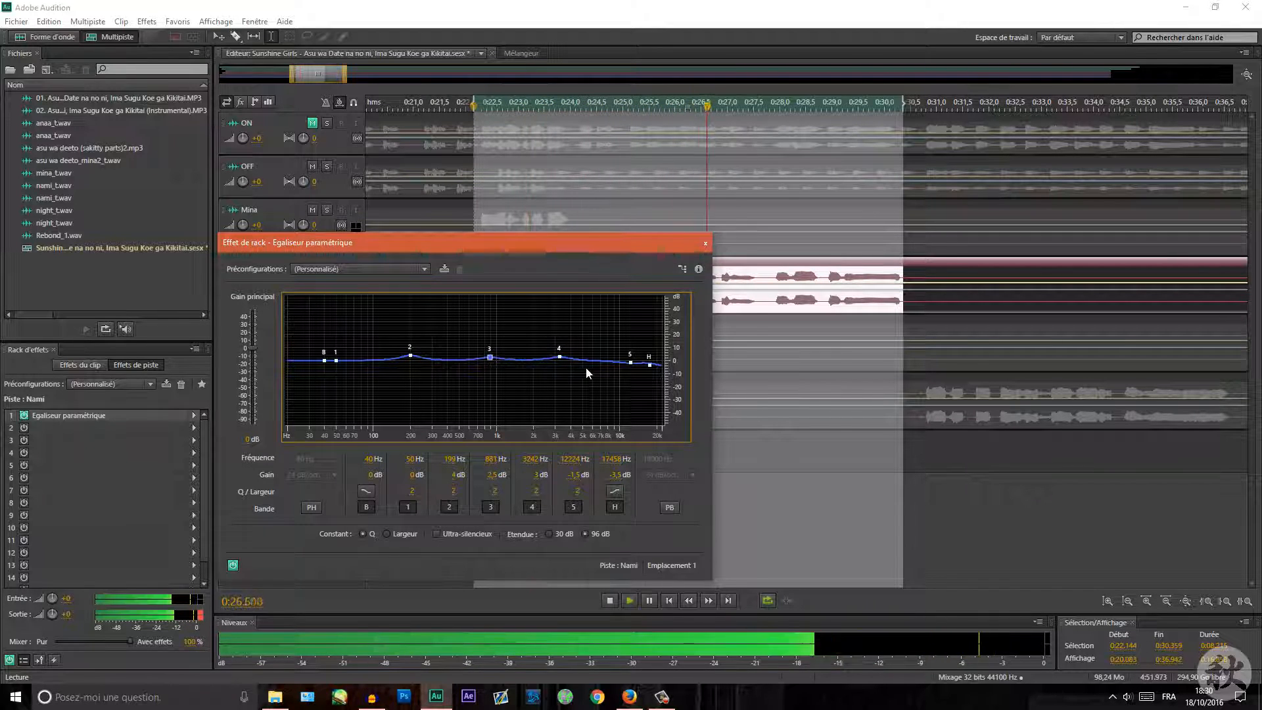
# Step: Cut the high band to about -11 dB, raise band 2 to about 1.6 dB near 207 Hz and band 3 to 3 dB
pyautogui.moveTo(649, 365); pyautogui.dragTo(649, 376)
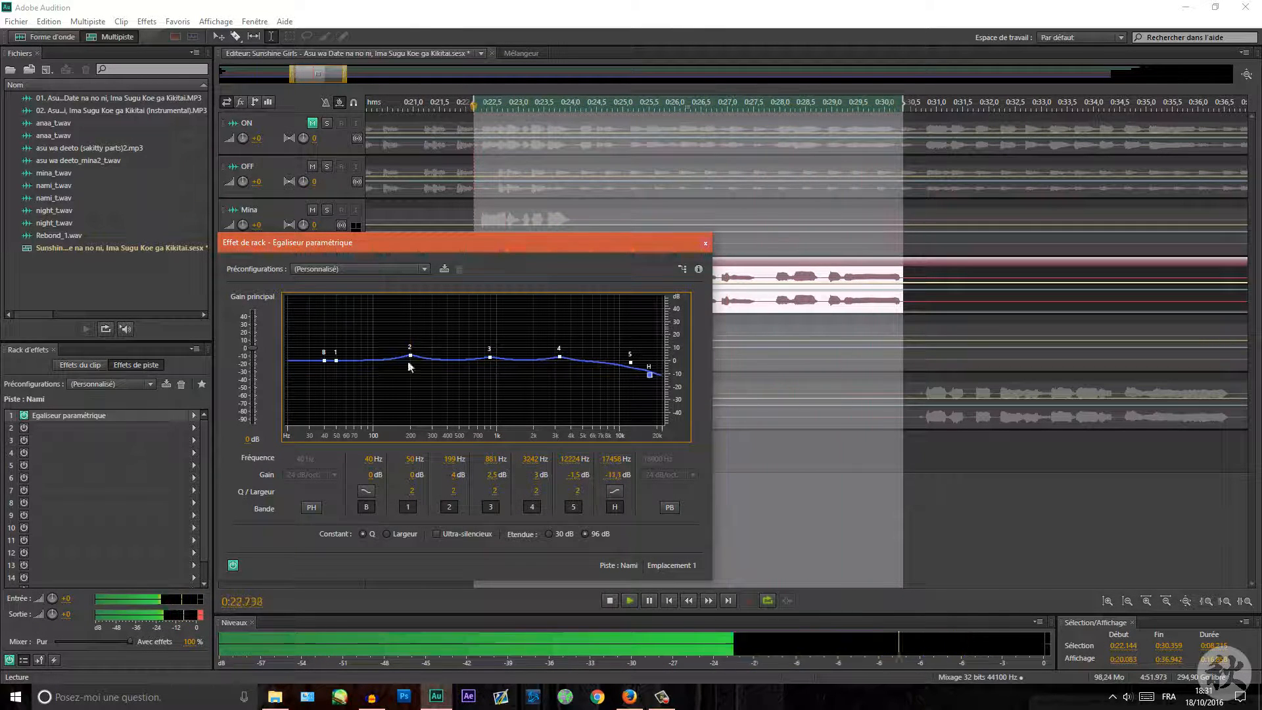
pyautogui.moveTo(410, 355); pyautogui.dragTo(412, 353)
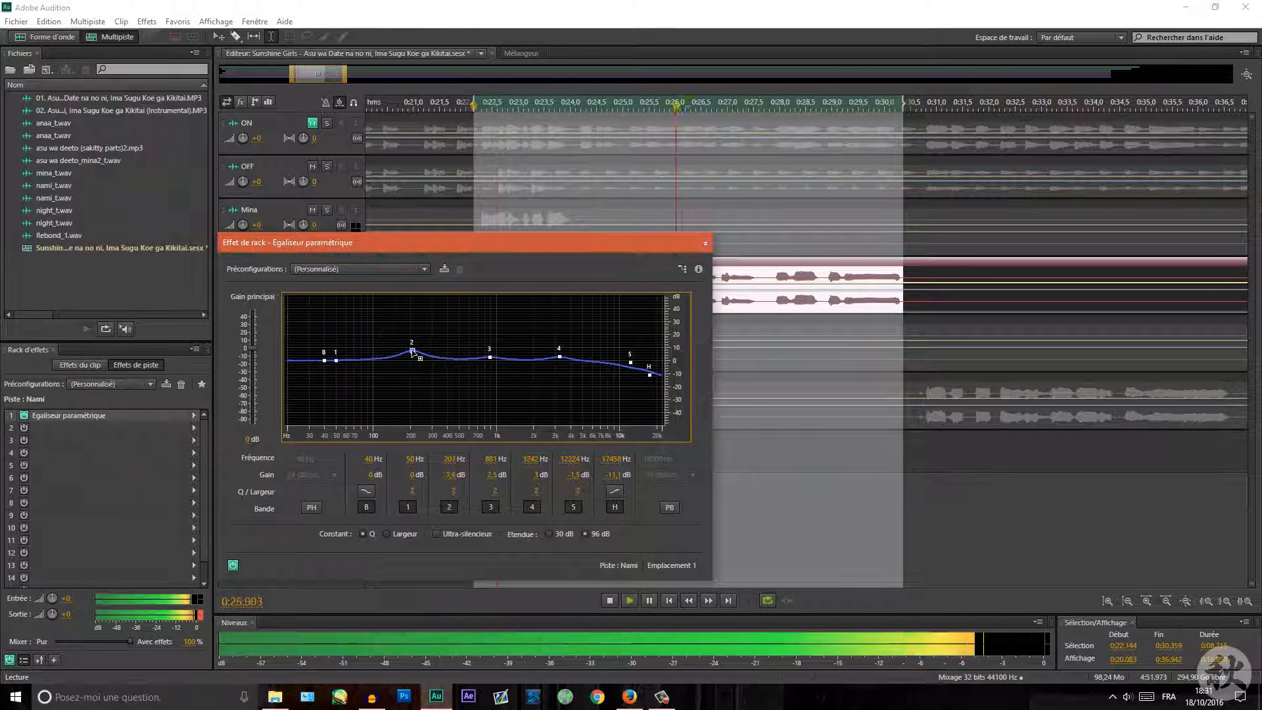
pyautogui.moveTo(490, 357); pyautogui.dragTo(489, 357)
# Step: Toggle the equalizer effects on and off to compare the processed and unprocessed sound
pyautogui.click(235, 568)
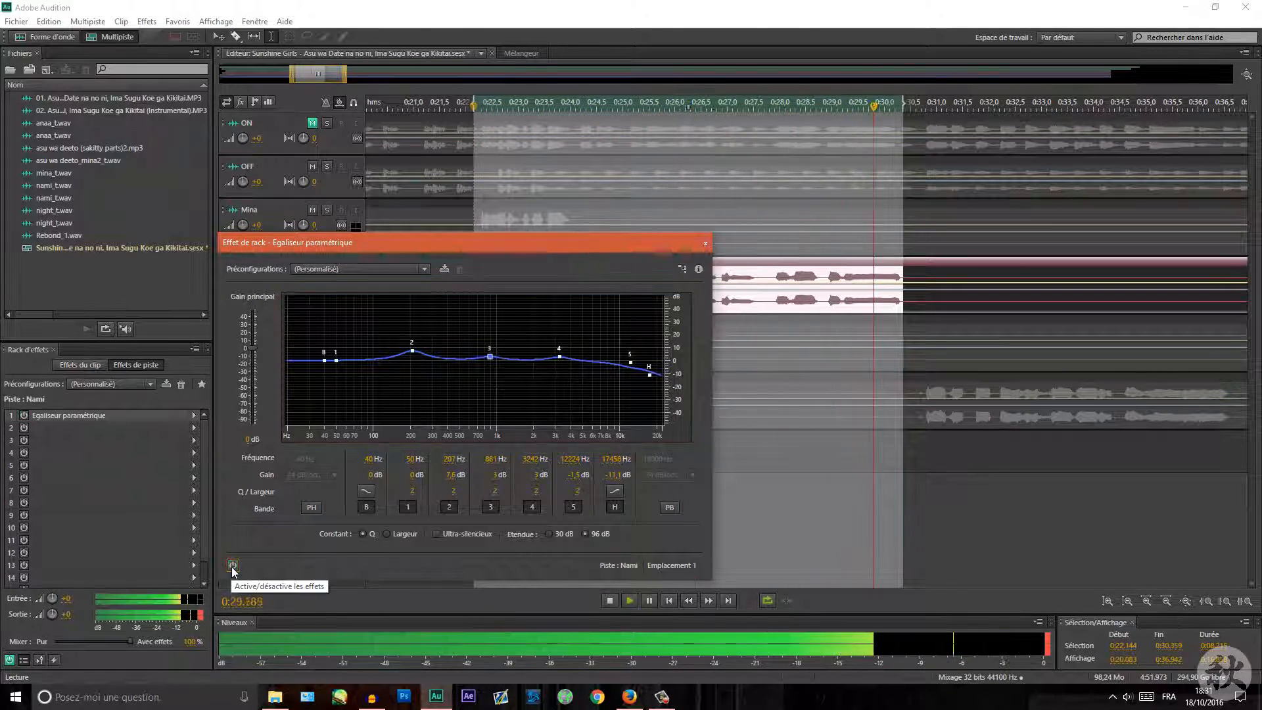
pyautogui.click(233, 567)
pyautogui.click(232, 567)
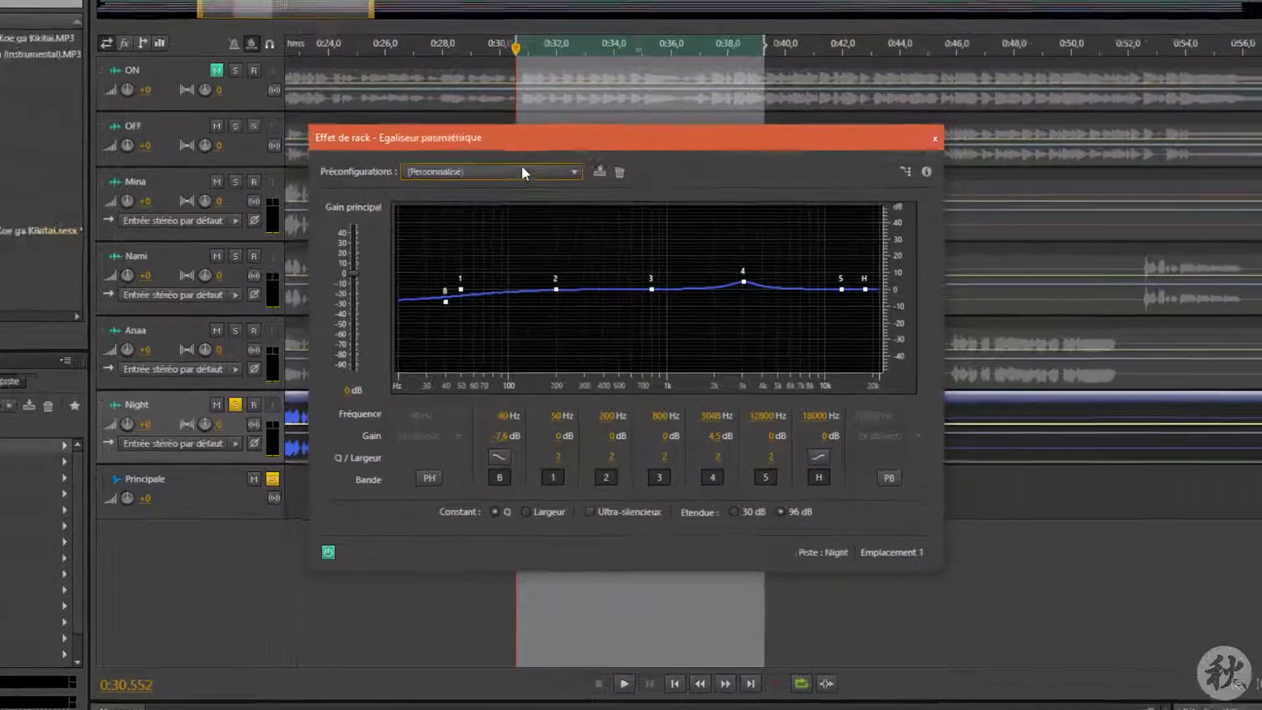
# Step: Reset Night's equalizer to the (Par défaut) preset and boost band 5 to about 4.5 dB at 10548 Hz
pyautogui.click(545, 194)
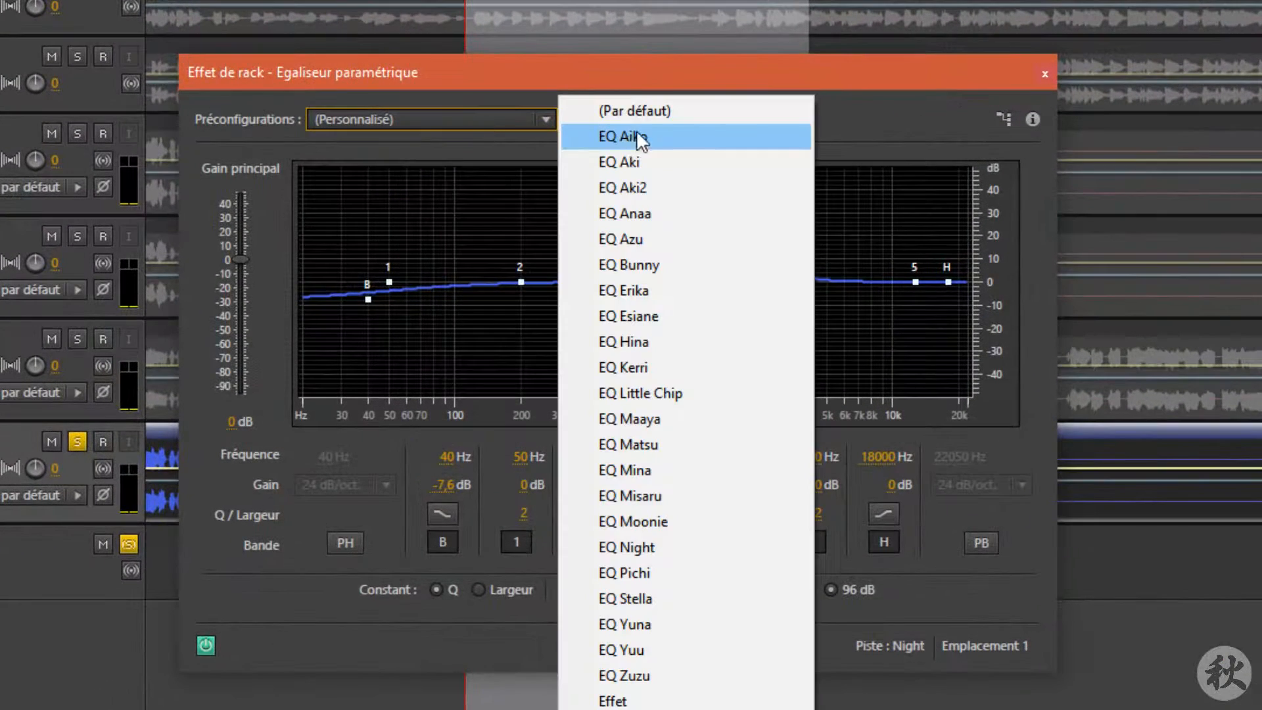
pyautogui.click(660, 113)
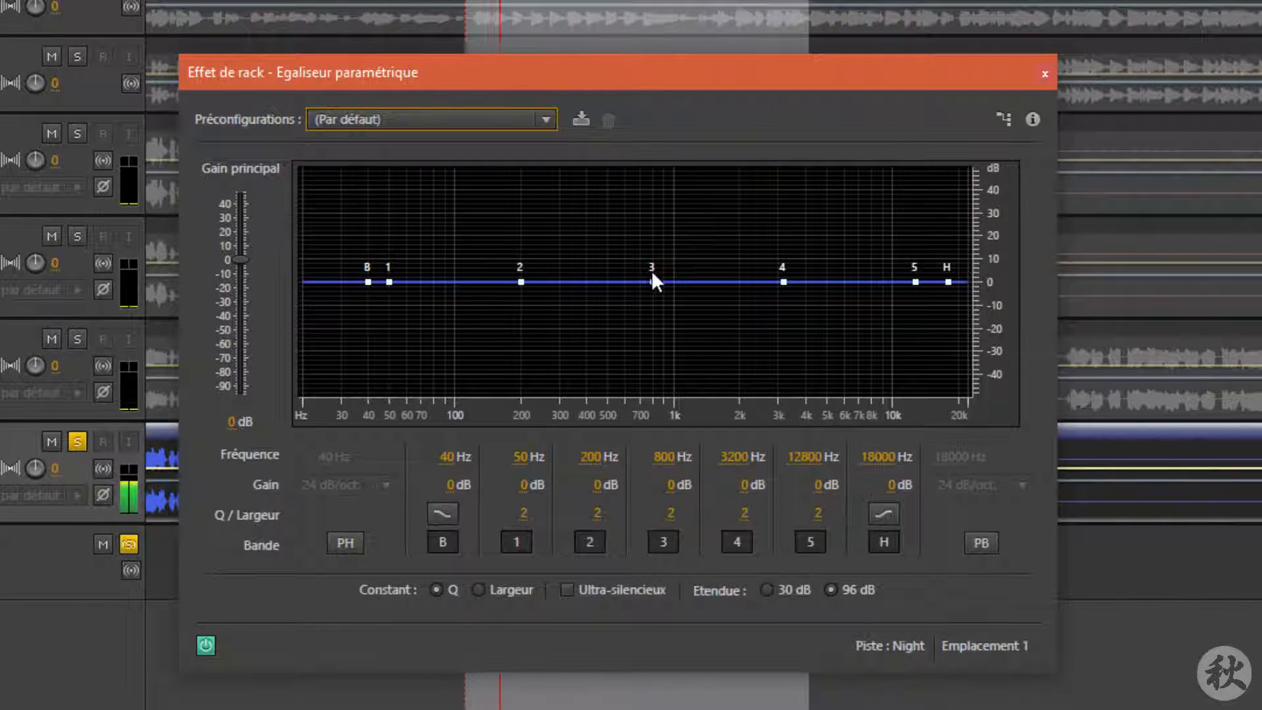
pyautogui.moveTo(916, 282); pyautogui.dragTo(909, 276)
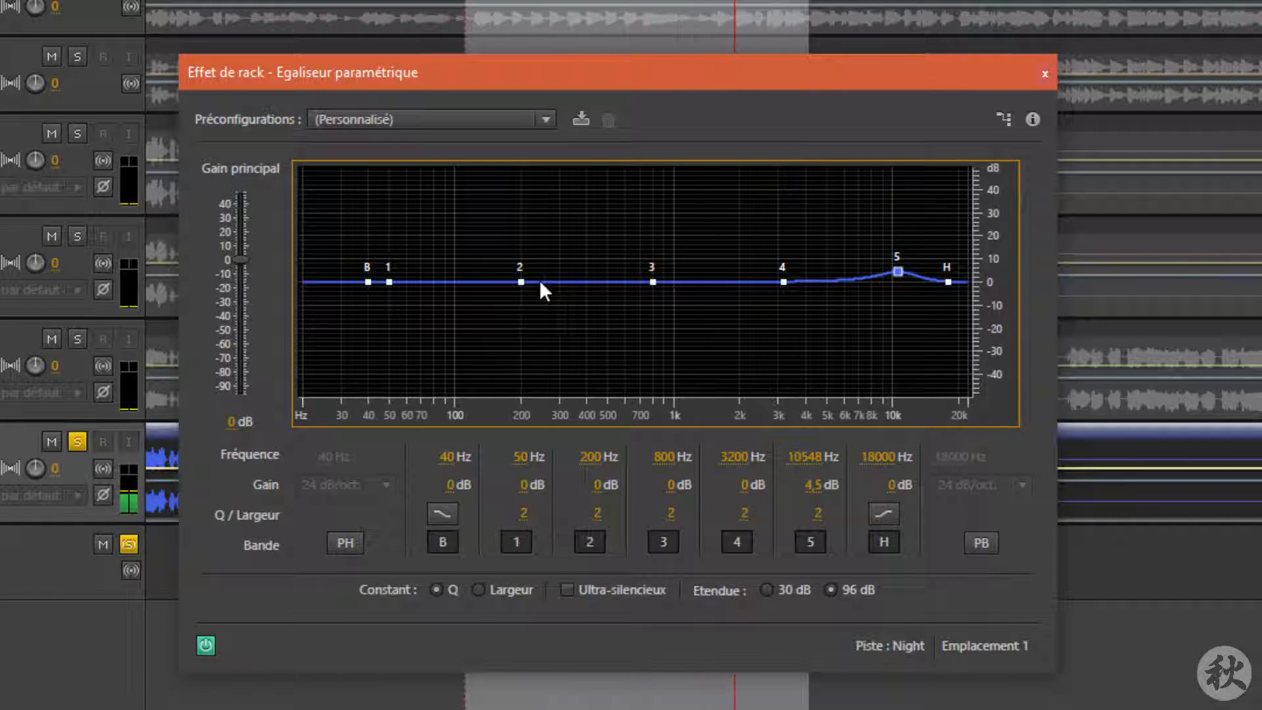
# Step: Boost band 2 to about 3.5 dB at 209 Hz and cut the low band to about -9.1 dB at 41 Hz
pyautogui.moveTo(525, 282); pyautogui.dragTo(525, 274)
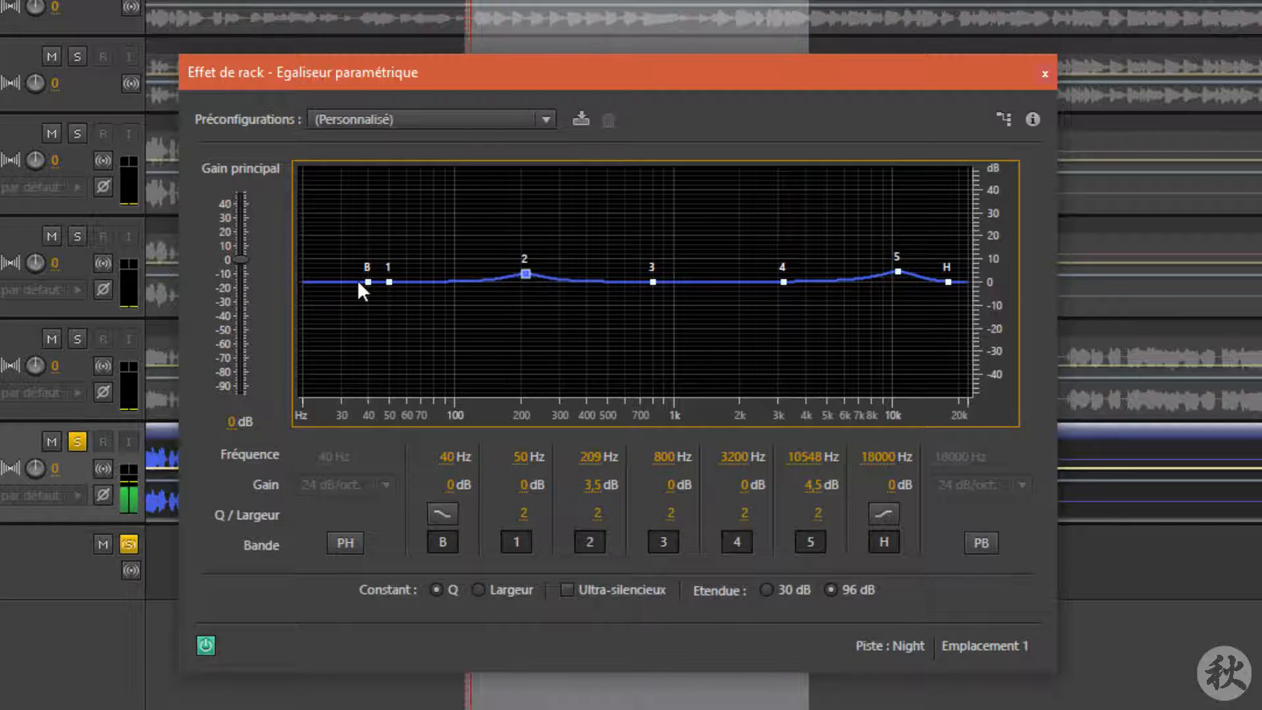
pyautogui.moveTo(366, 283); pyautogui.dragTo(370, 302)
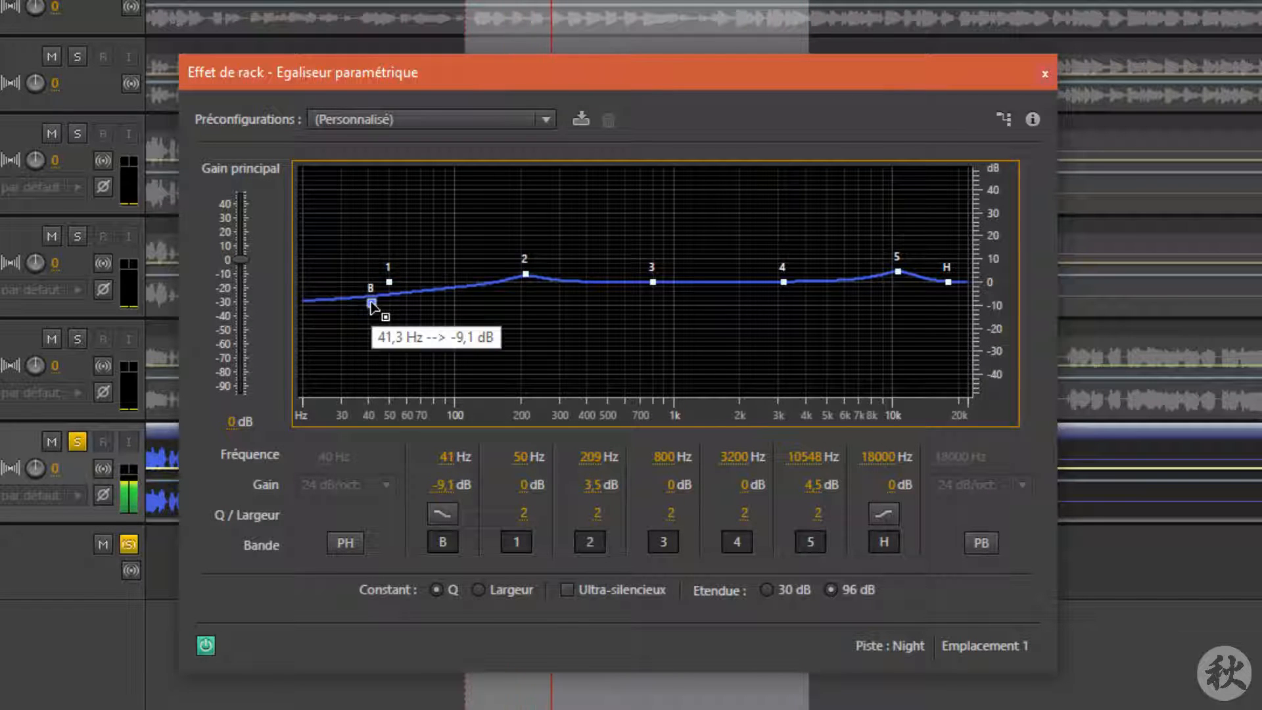
# Step: Fine-tune Night's mid bands: band 3 to about 2.5 dB near 892 Hz, band 4 to 3 dB near 3086 Hz, band 2 to 1.5 dB at 212 Hz
pyautogui.moveTo(782, 282); pyautogui.dragTo(782, 279)
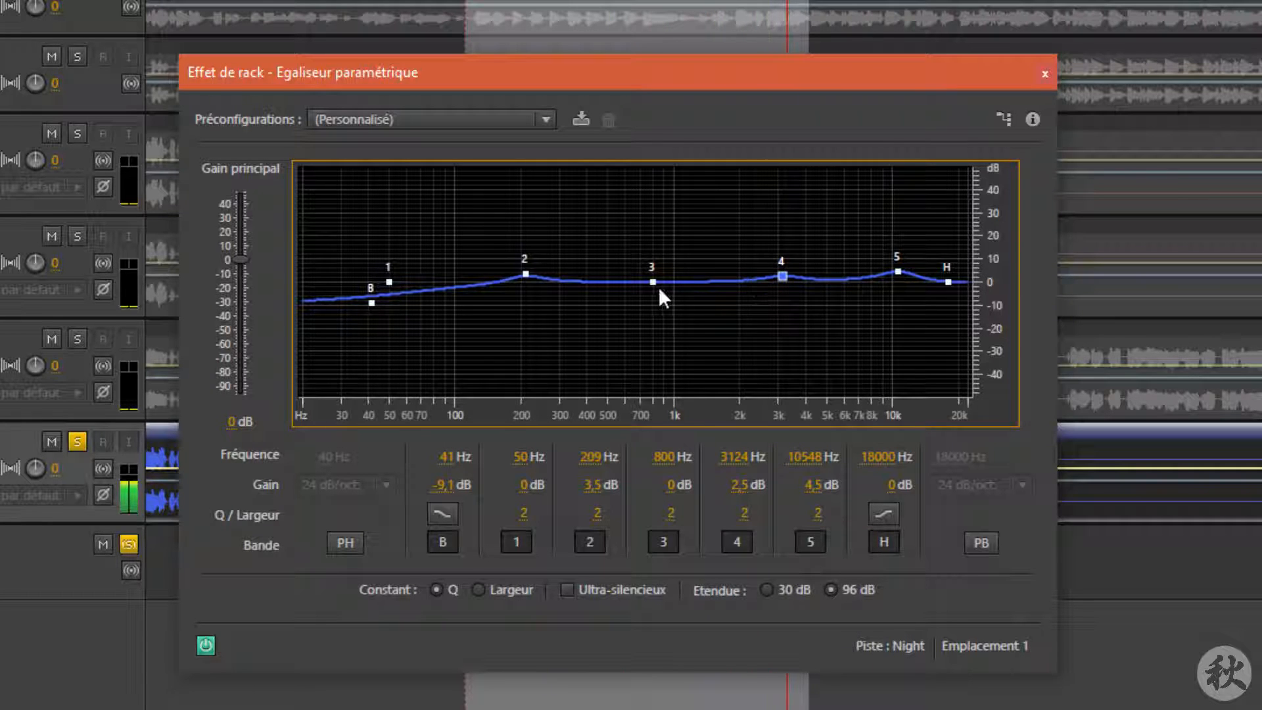
pyautogui.moveTo(652, 282)
pyautogui.mouseDown()
pyautogui.moveTo(665, 306)
pyautogui.moveTo(670, 271)
pyautogui.moveTo(664, 279)
pyautogui.mouseUp()
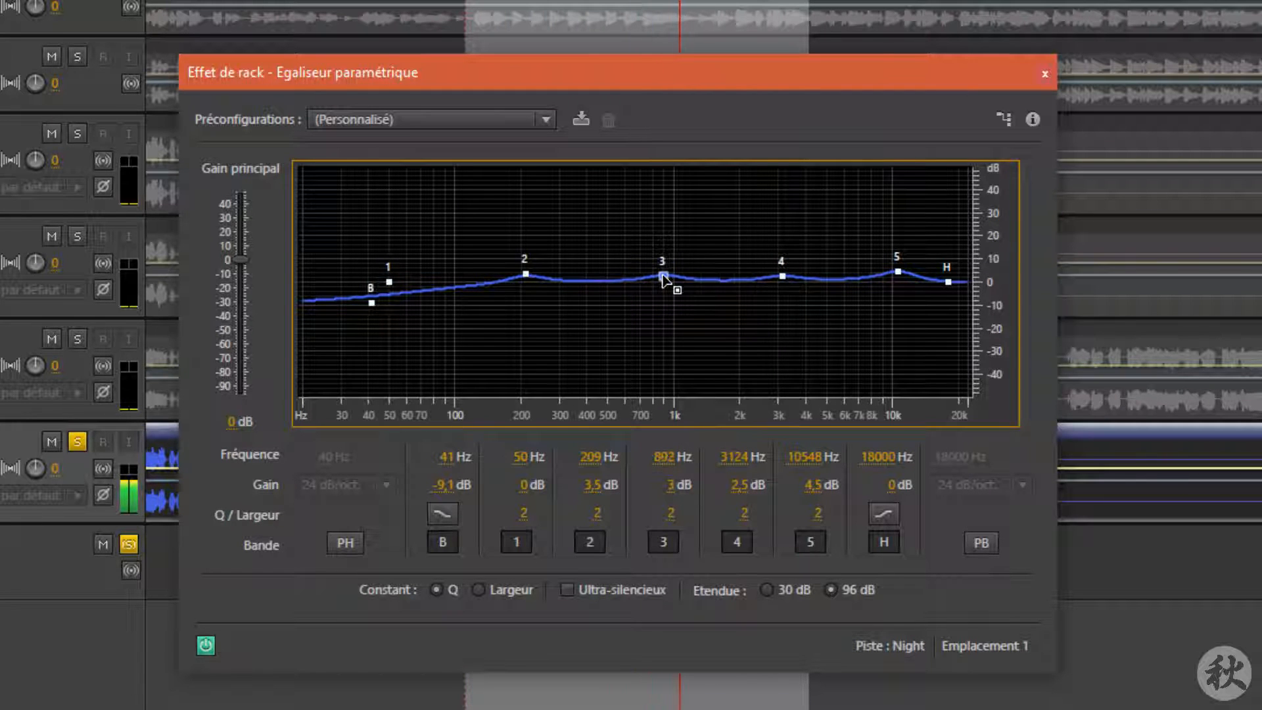
pyautogui.moveTo(782, 277)
pyautogui.mouseDown()
pyautogui.moveTo(781, 297)
pyautogui.moveTo(782, 274)
pyautogui.mouseUp()
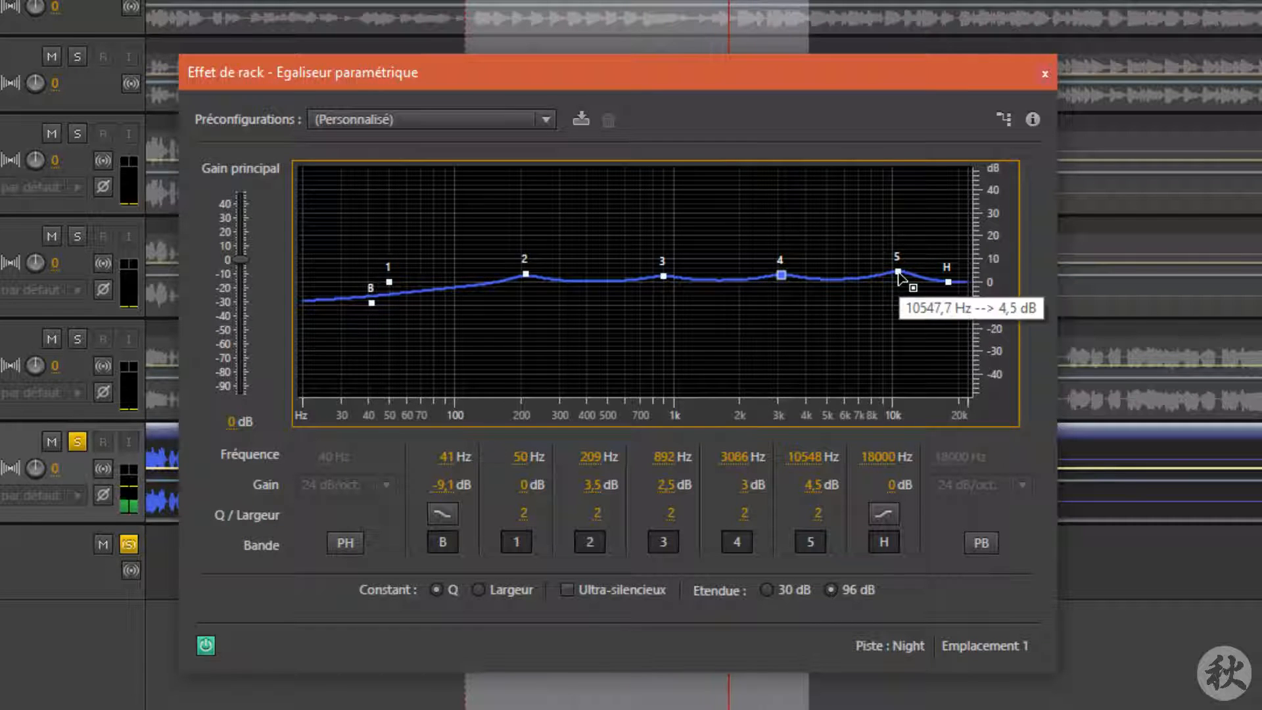
pyautogui.moveTo(527, 275)
pyautogui.moveTo(526, 275); pyautogui.dragTo(526, 278)
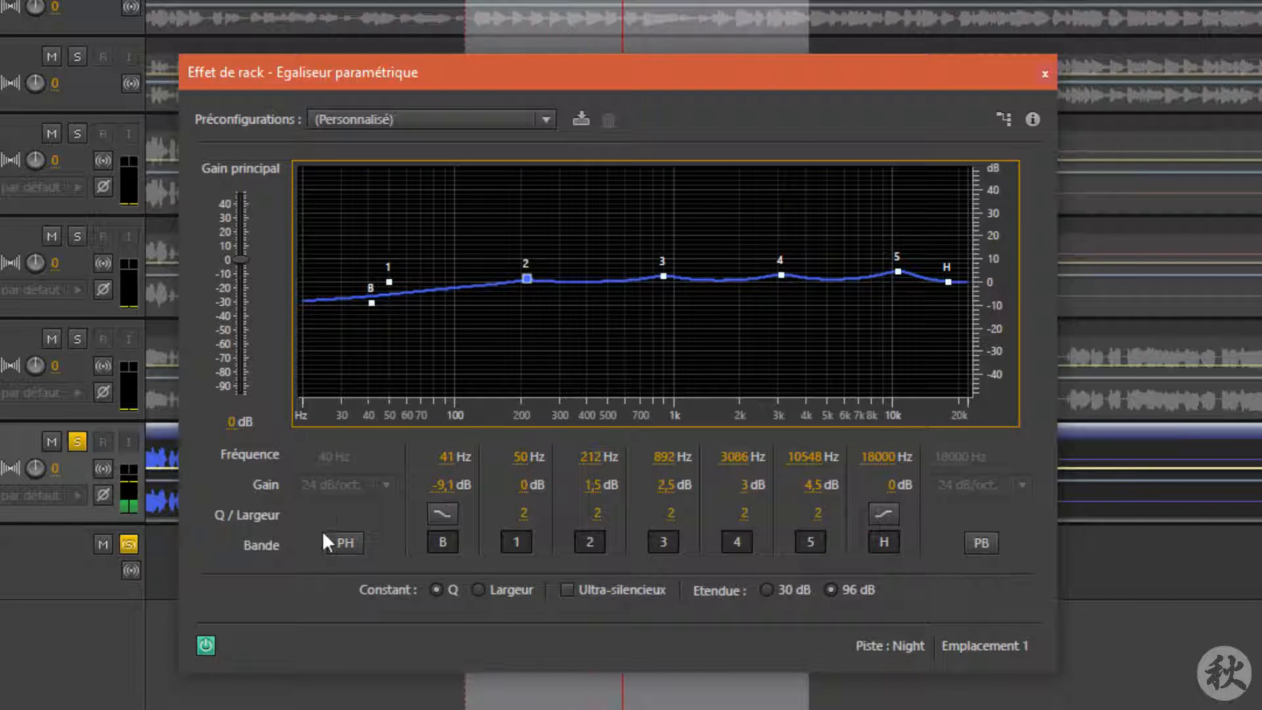
# Step: Bypass and re-enable the equalizer to compare the sound, then close the equalizer window
pyautogui.click(205, 646)
pyautogui.click(205, 646)
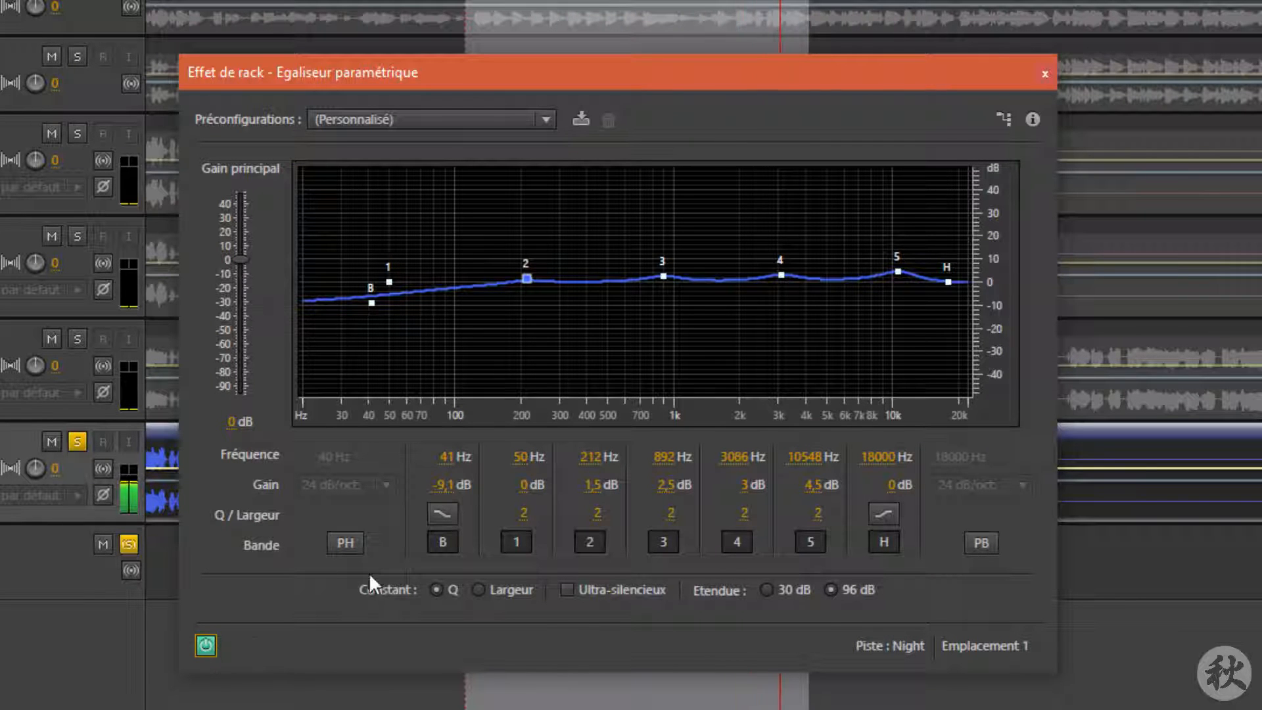
pyautogui.click(1044, 73)
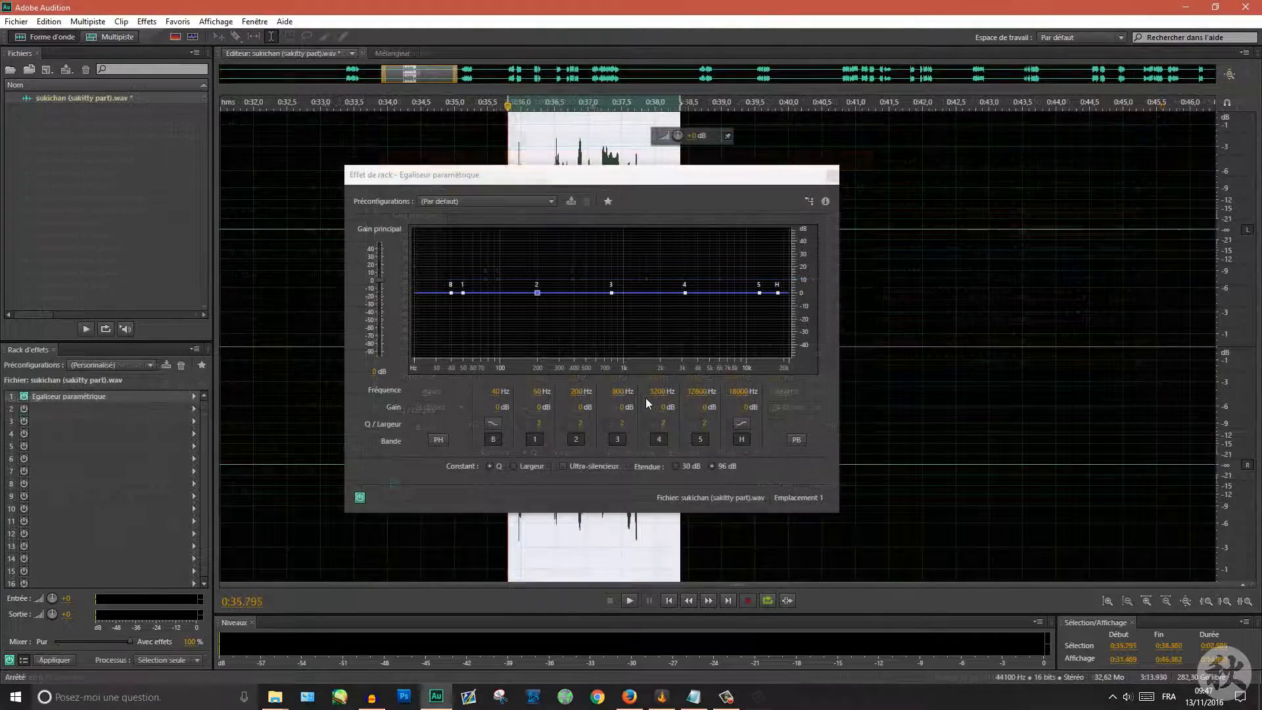
# Step: Play the sukichan selection and set the low band to a steeper cut at about -31.8 dB at 20 Hz
pyautogui.press('space')
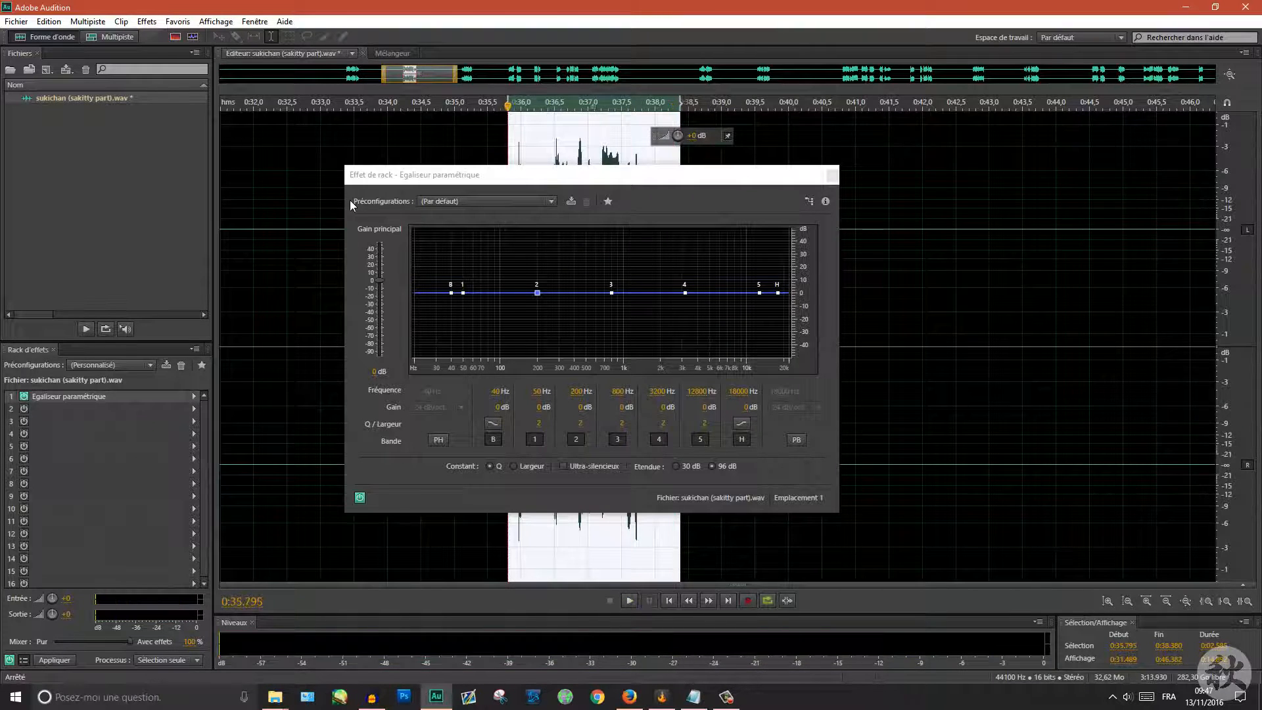
pyautogui.press('space')
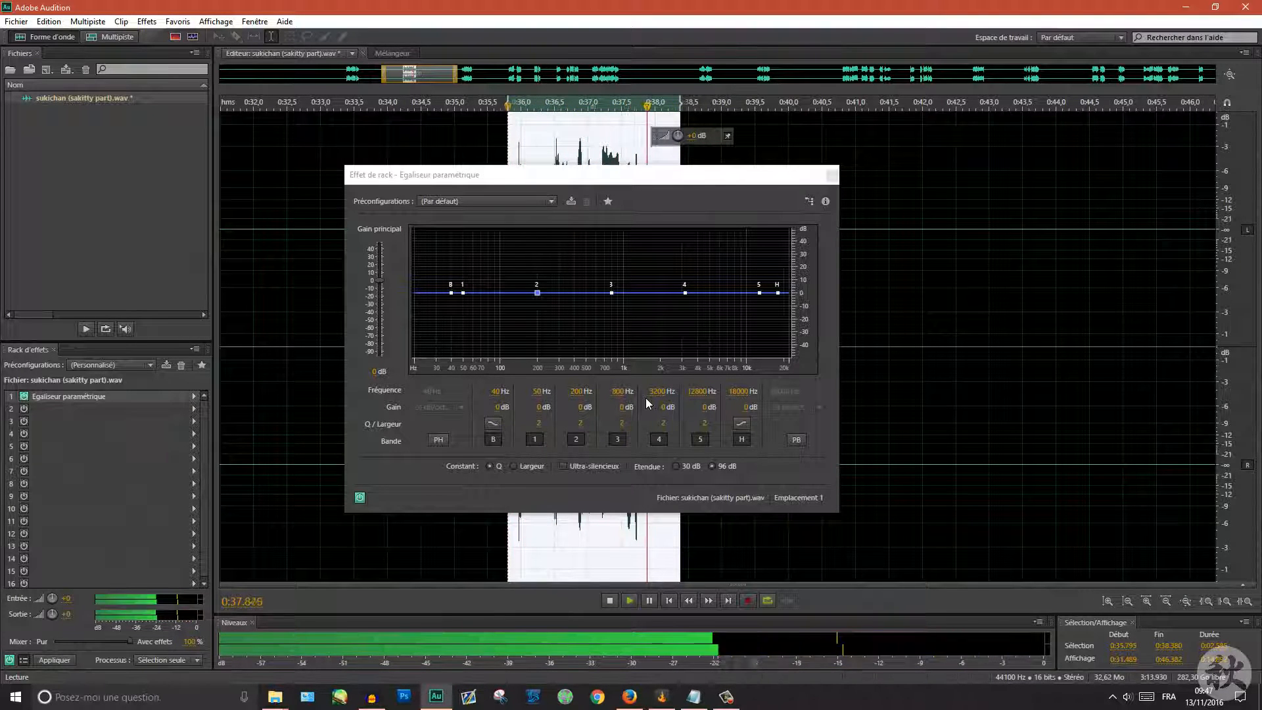
pyautogui.moveTo(451, 292); pyautogui.dragTo(449, 293)
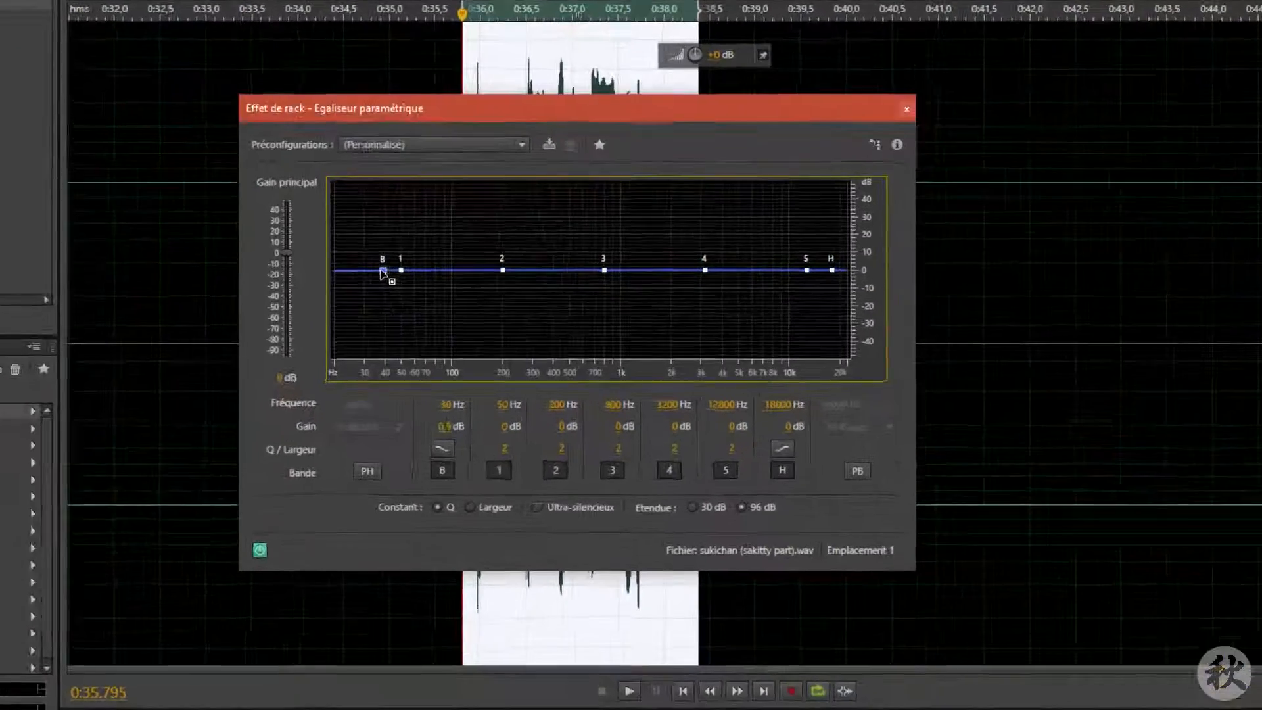
pyautogui.moveTo(382, 270); pyautogui.dragTo(308, 326)
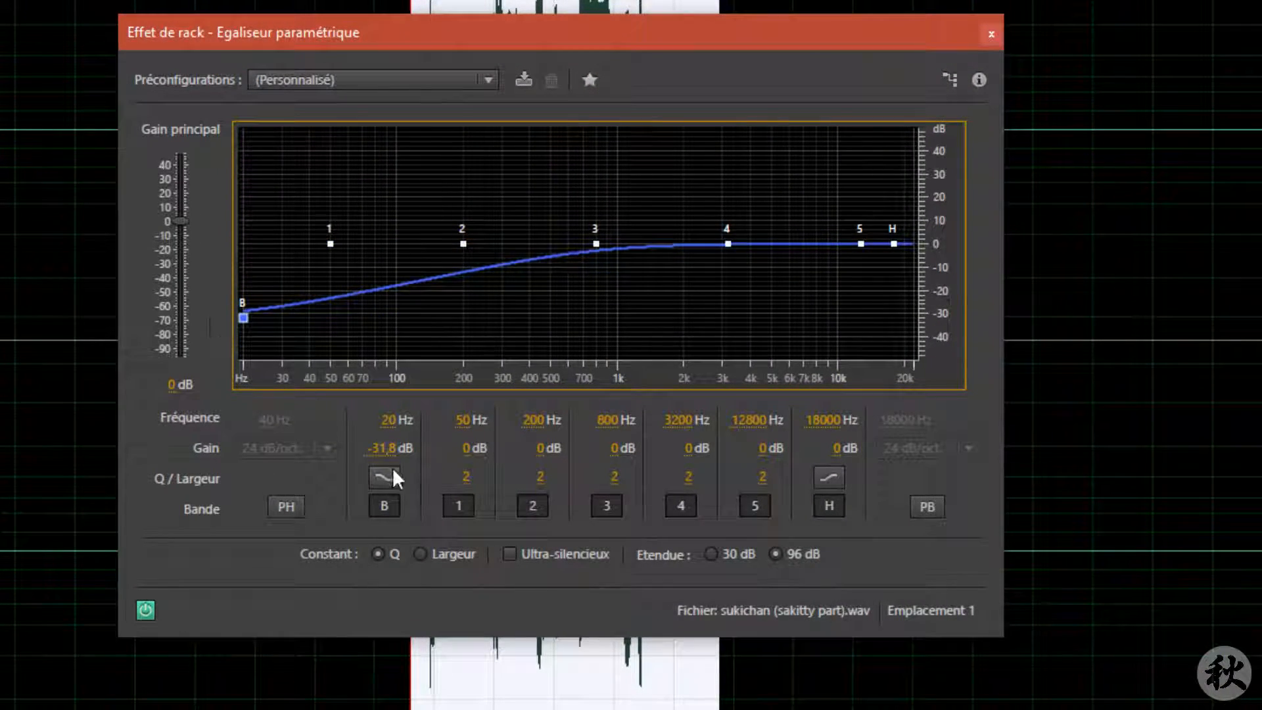
pyautogui.click(392, 473)
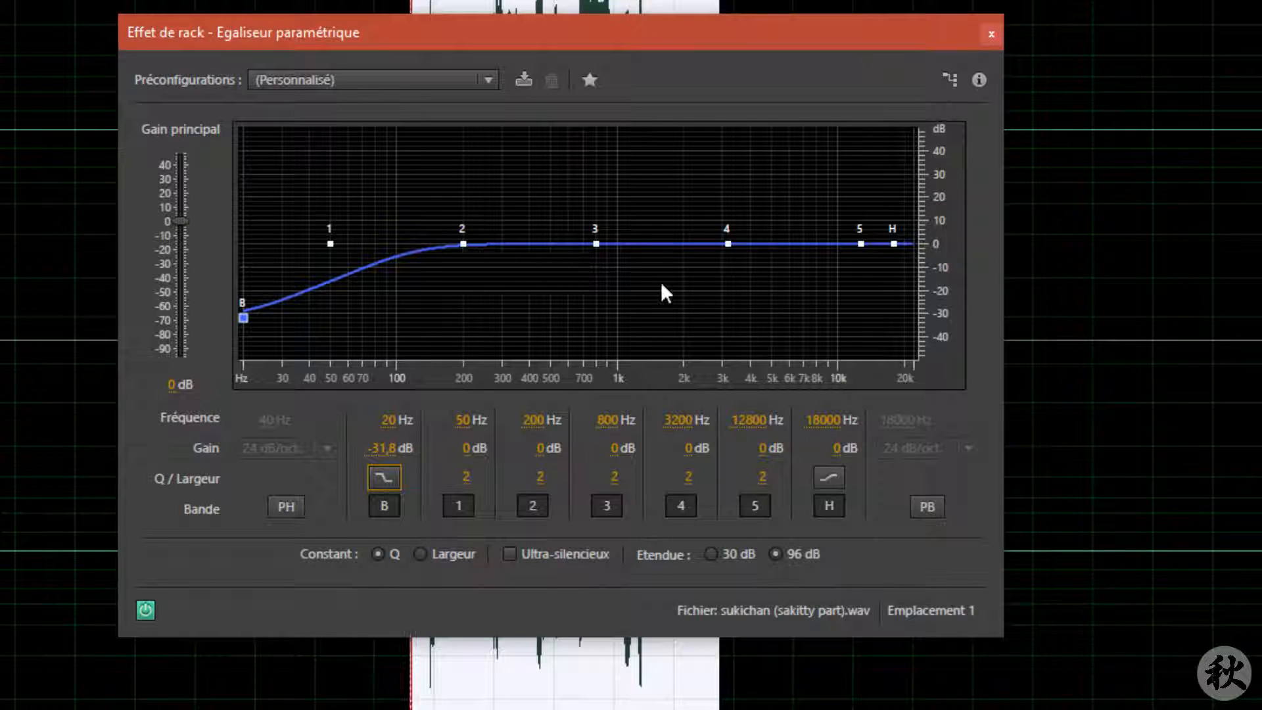
# Step: Cut band 2 to about -4 dB at 202 Hz and narrow its Q to 1.1
pyautogui.moveTo(464, 244)
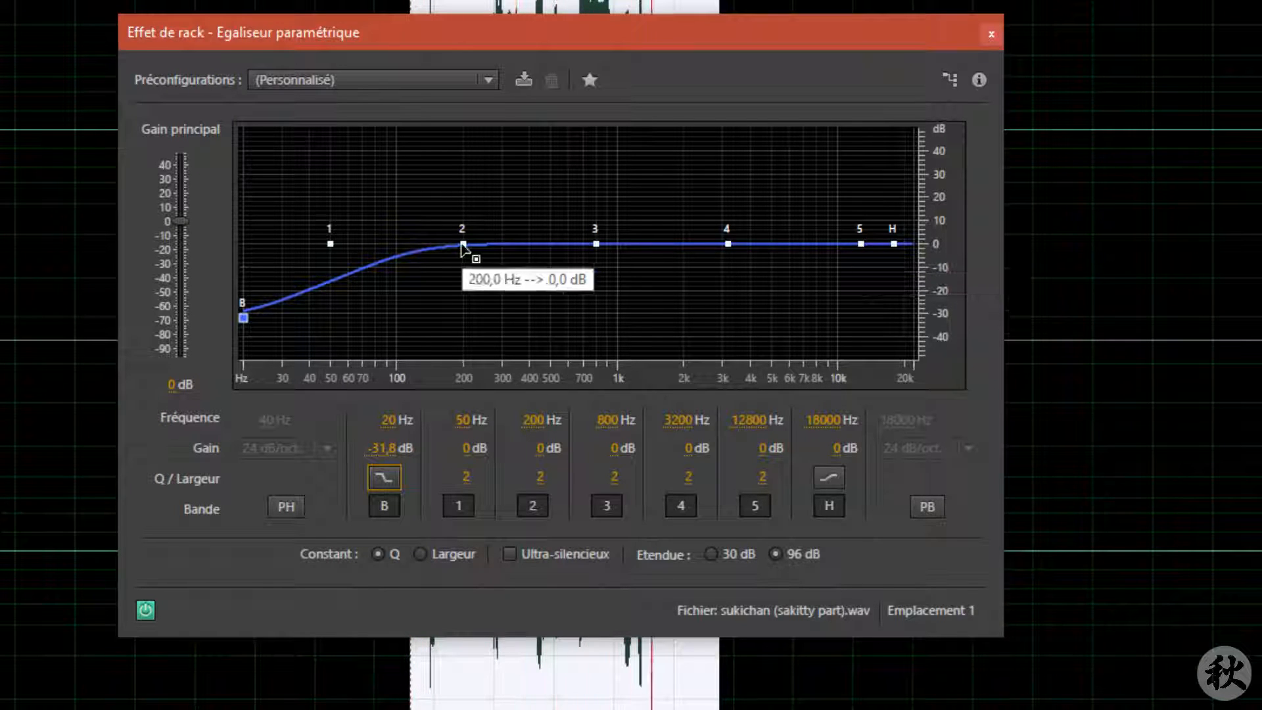
pyautogui.moveTo(464, 245); pyautogui.dragTo(465, 254)
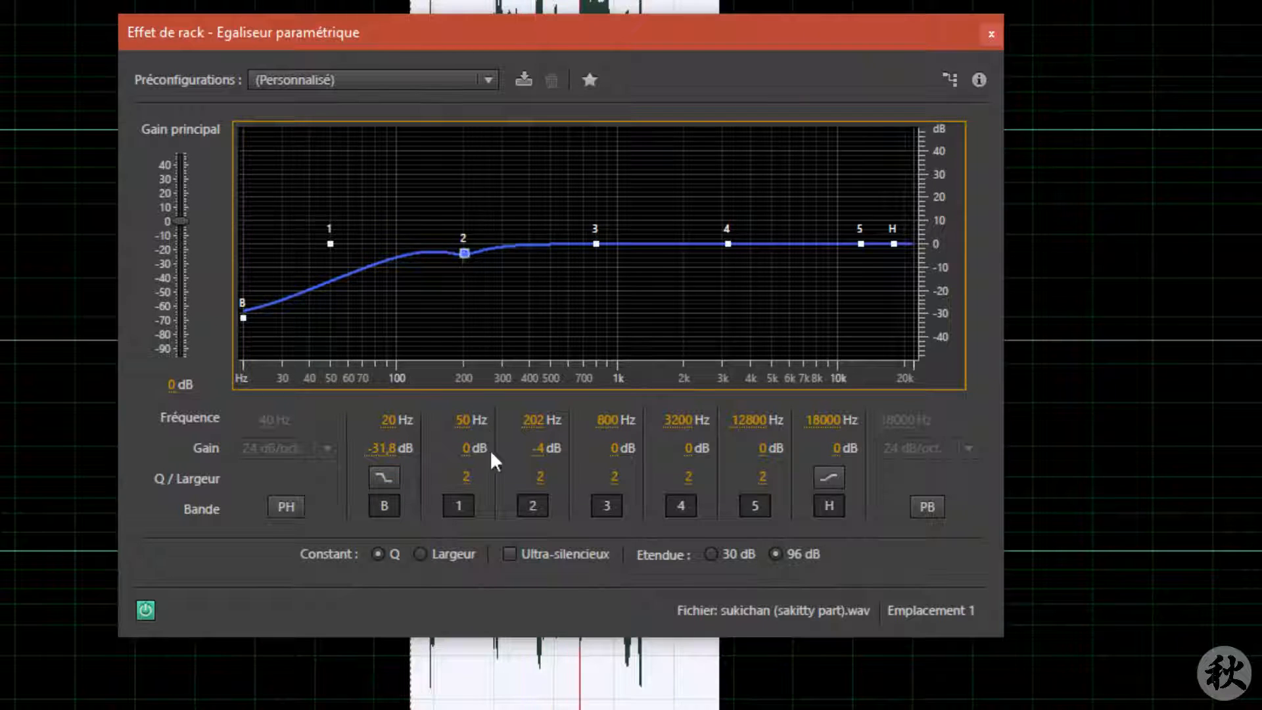
pyautogui.click(535, 477)
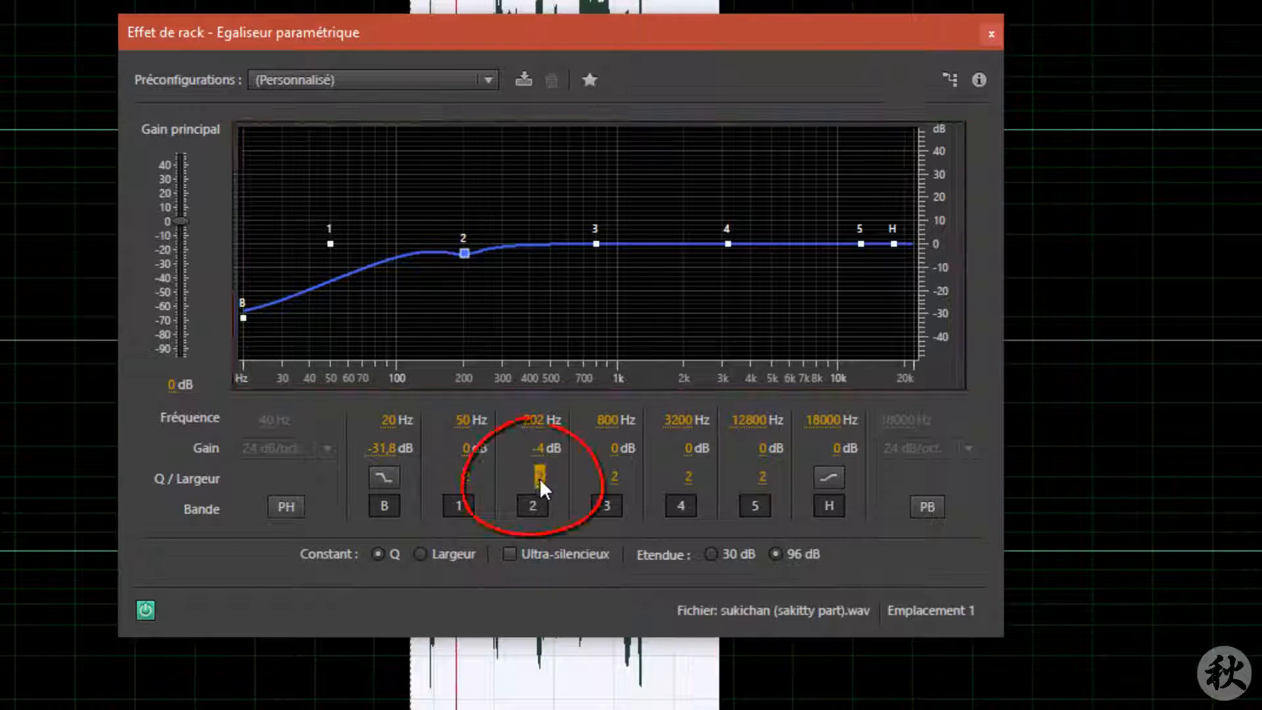
pyautogui.moveTo(530, 479); pyautogui.dragTo(525, 479)
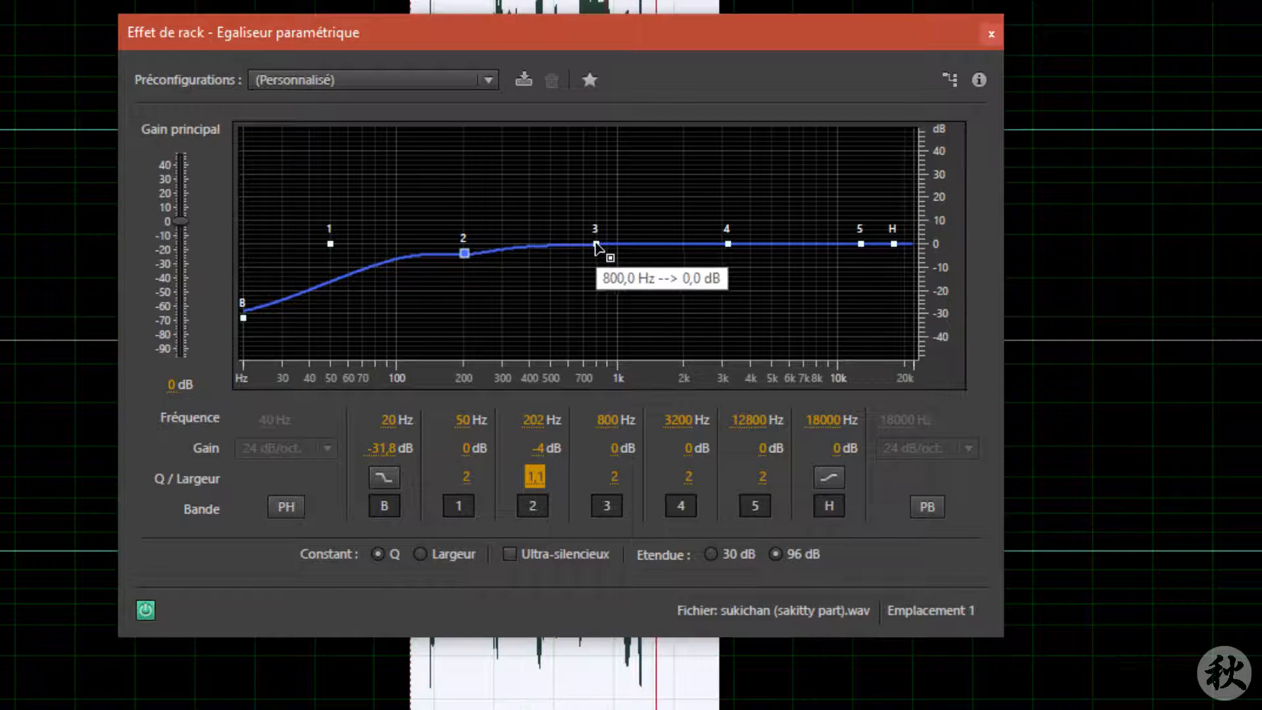
# Step: Cut band 3 to about -4 dB at 808 Hz and boost band 4 to about 8.6 dB at 3086 Hz with Q 1.2
pyautogui.moveTo(596, 243)
pyautogui.mouseDown()
pyautogui.moveTo(596, 208)
pyautogui.moveTo(595, 276)
pyautogui.moveTo(597, 254)
pyautogui.mouseUp()
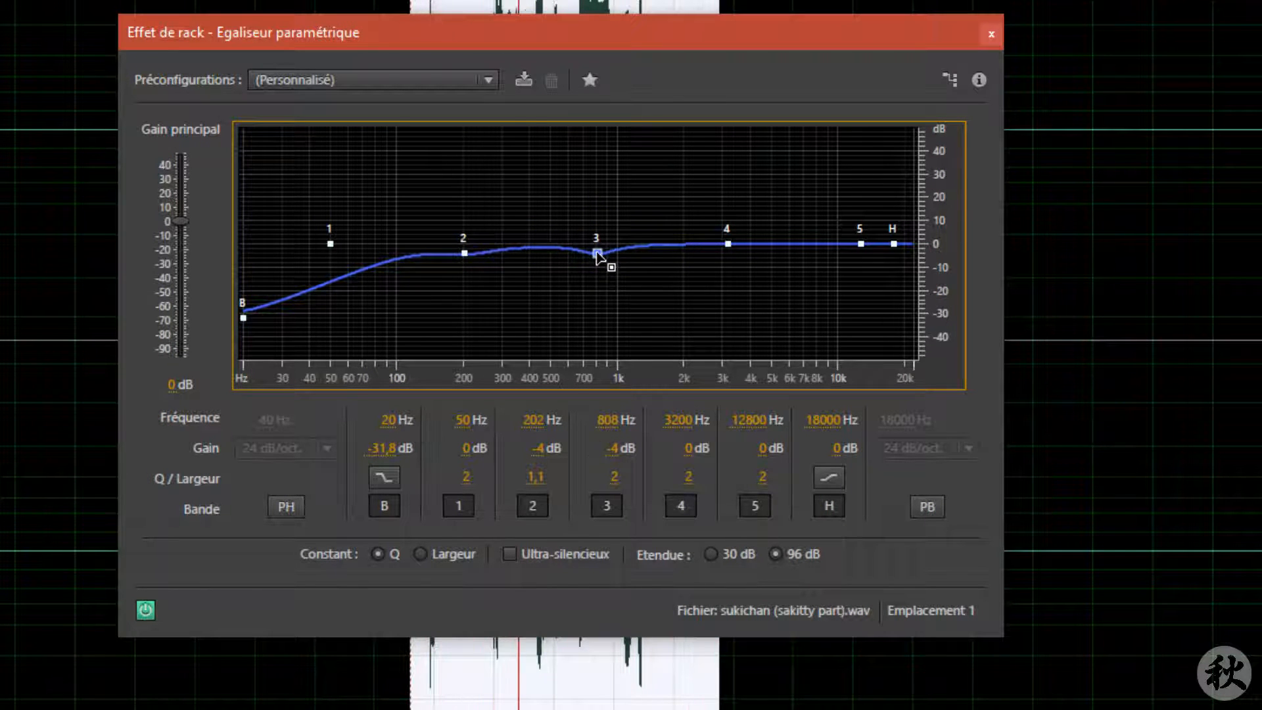
pyautogui.moveTo(728, 244); pyautogui.dragTo(724, 223)
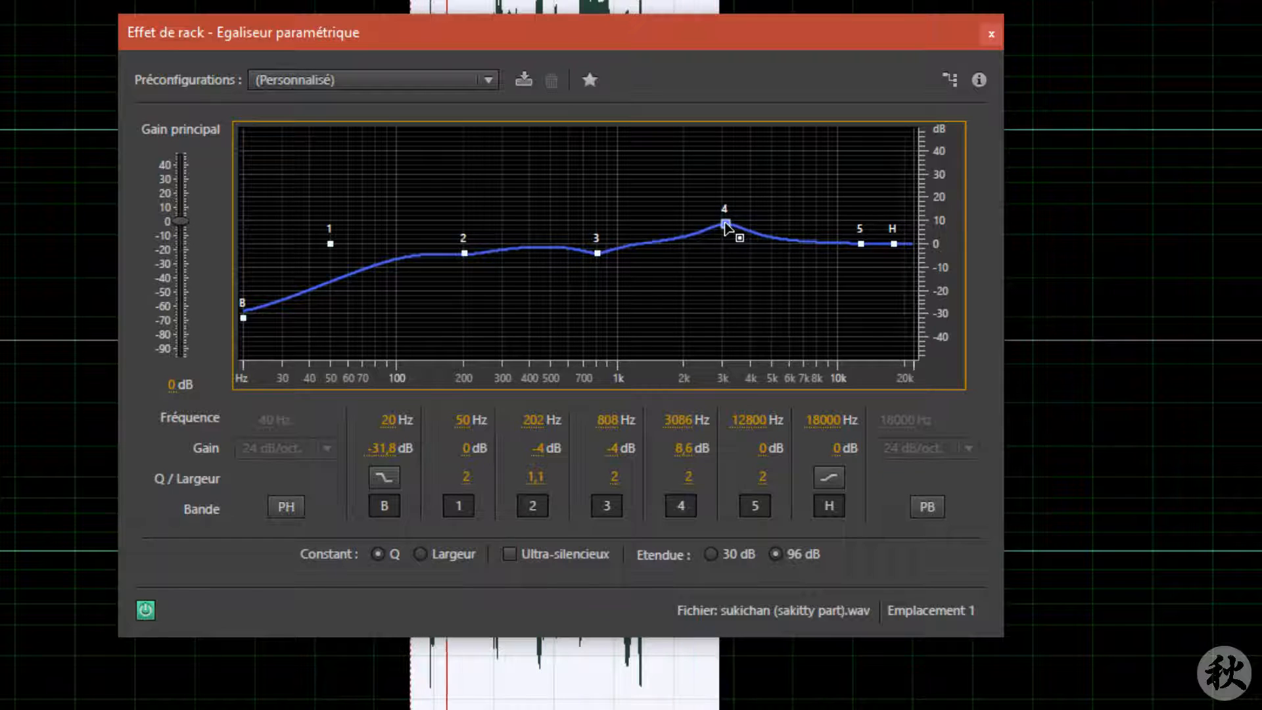
pyautogui.moveTo(686, 468)
pyautogui.mouseDown()
pyautogui.moveTo(677, 483)
pyautogui.moveTo(690, 447)
pyautogui.mouseUp()
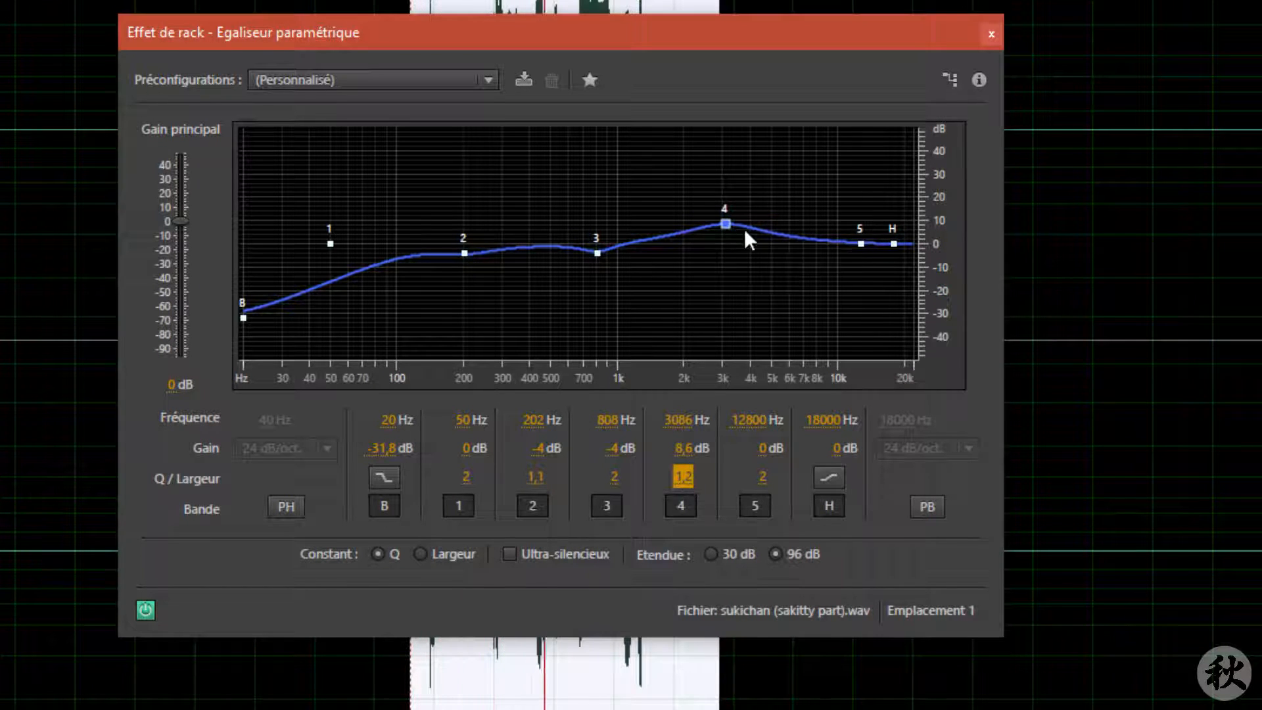
# Step: Raise band 5 to about 6 dB at 11781 Hz and refine bands 2, 3 and 4 to about -1, -4.5 and 10.1 dB
pyautogui.moveTo(861, 244); pyautogui.dragTo(853, 234)
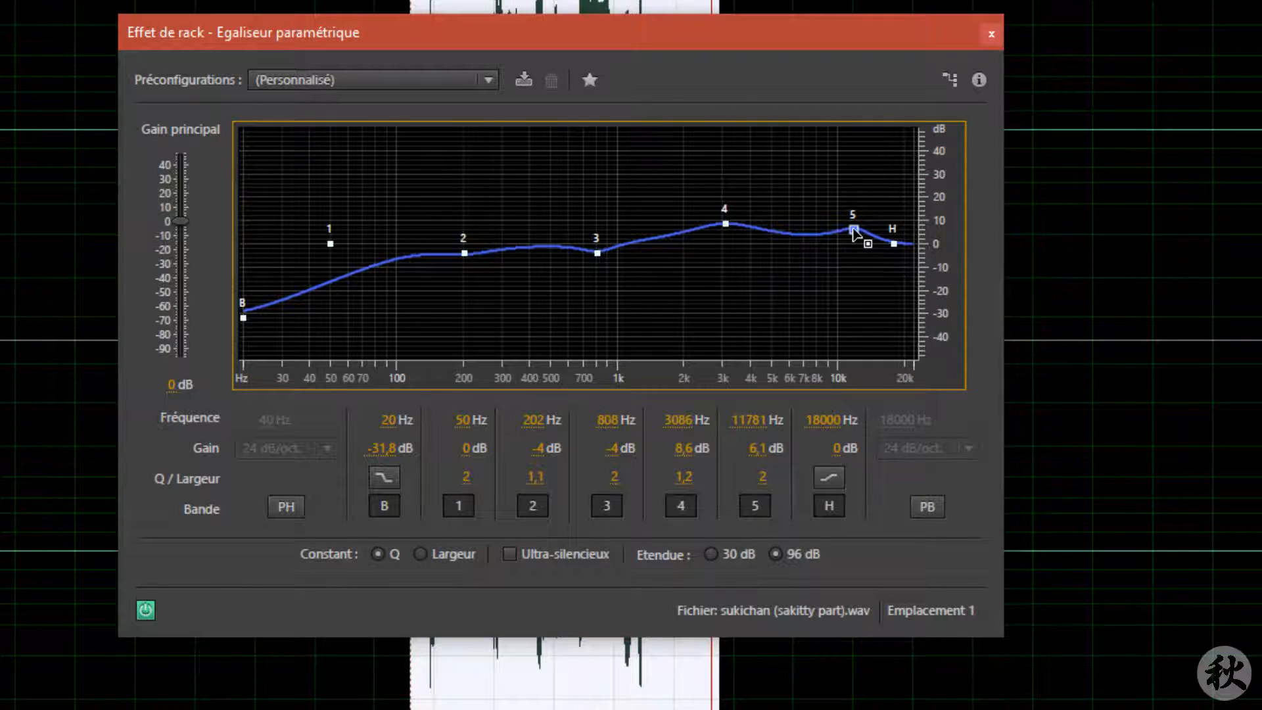
pyautogui.moveTo(725, 225); pyautogui.dragTo(726, 223)
pyautogui.moveTo(600, 255); pyautogui.dragTo(602, 253)
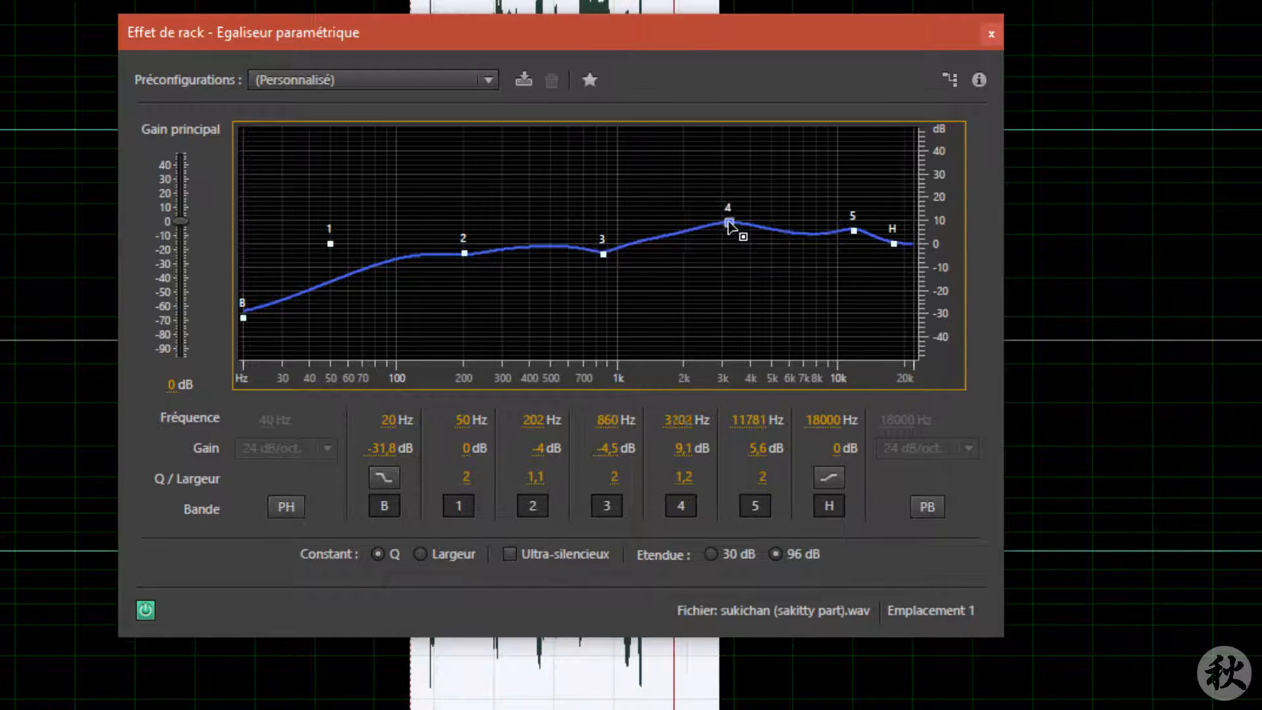
pyautogui.moveTo(727, 223); pyautogui.dragTo(724, 220)
pyautogui.moveTo(464, 253); pyautogui.dragTo(462, 246)
# Step: Toggle the equalizer off and on to compare the processed and unprocessed sound
pyautogui.click(145, 610)
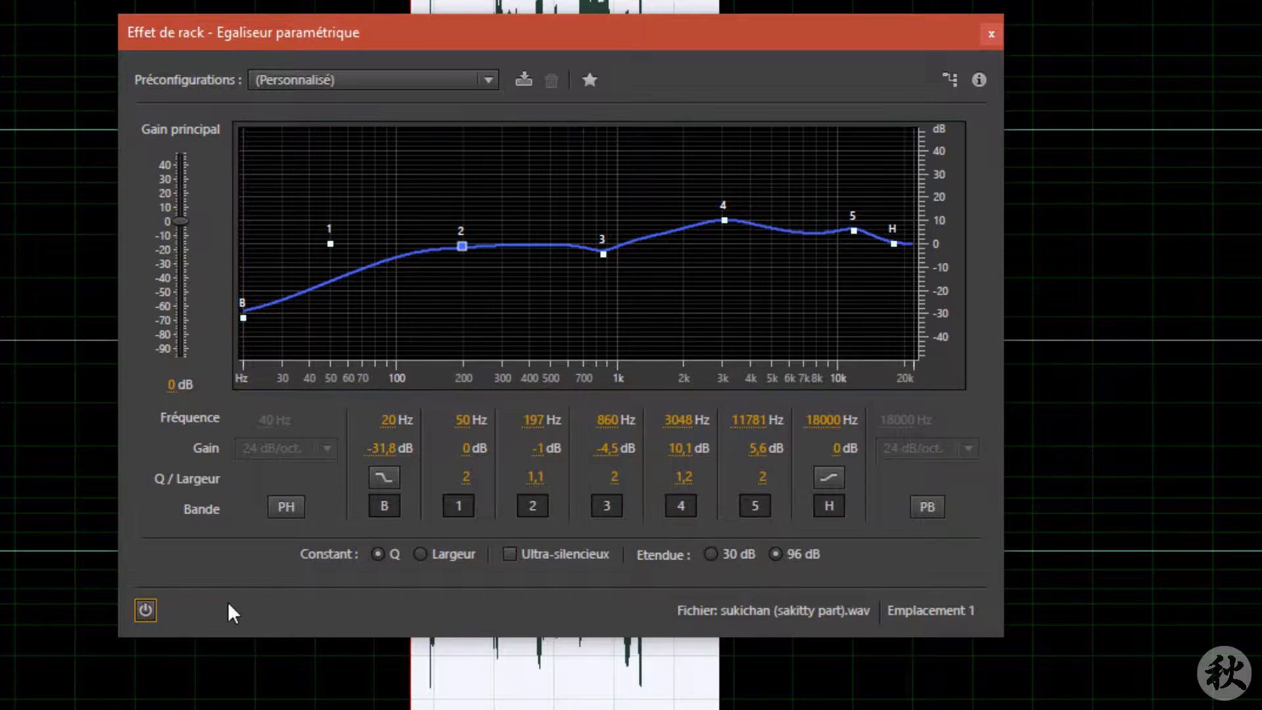
pyautogui.click(145, 610)
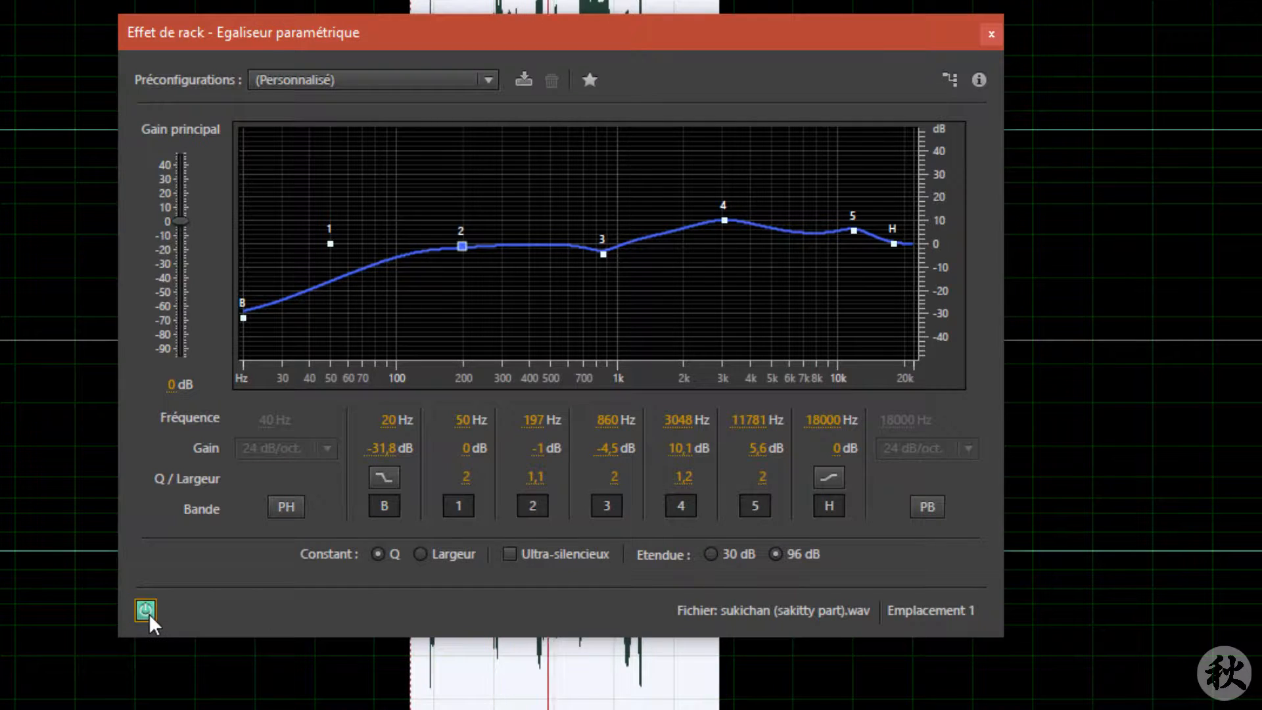